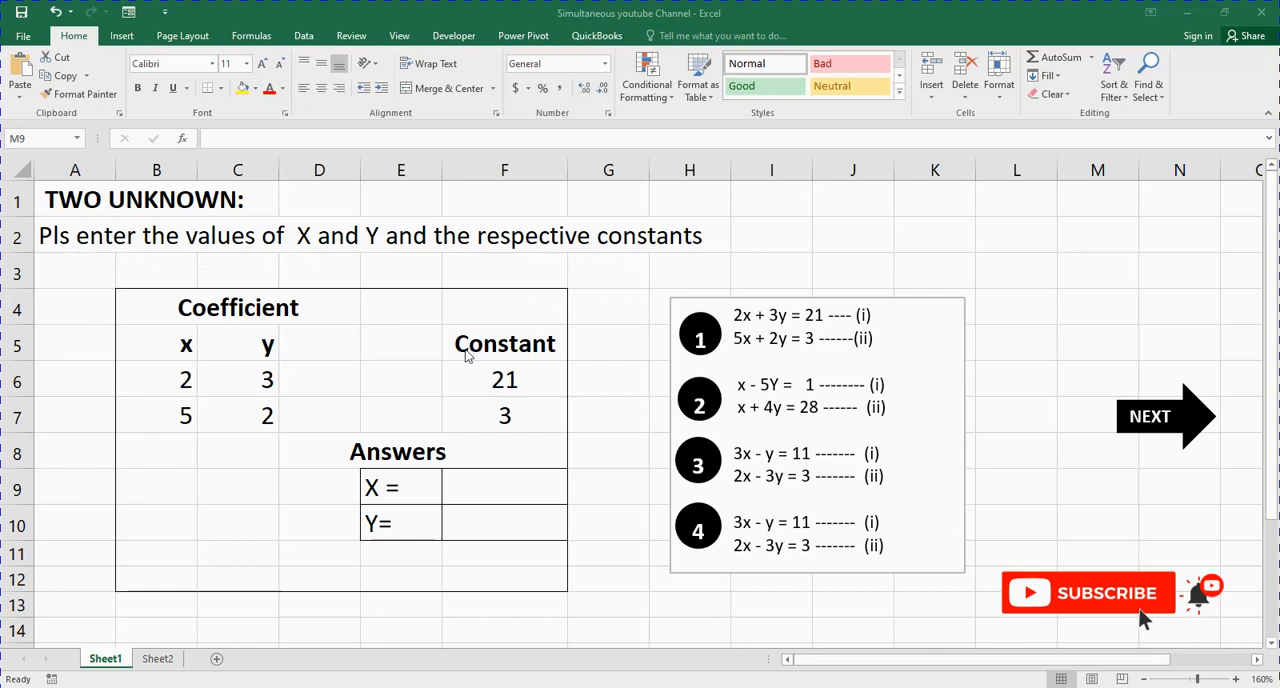
Step: Examine the x and y coefficients and constants in B5:F7 against the two equations of problem 1
left_click(188, 346)
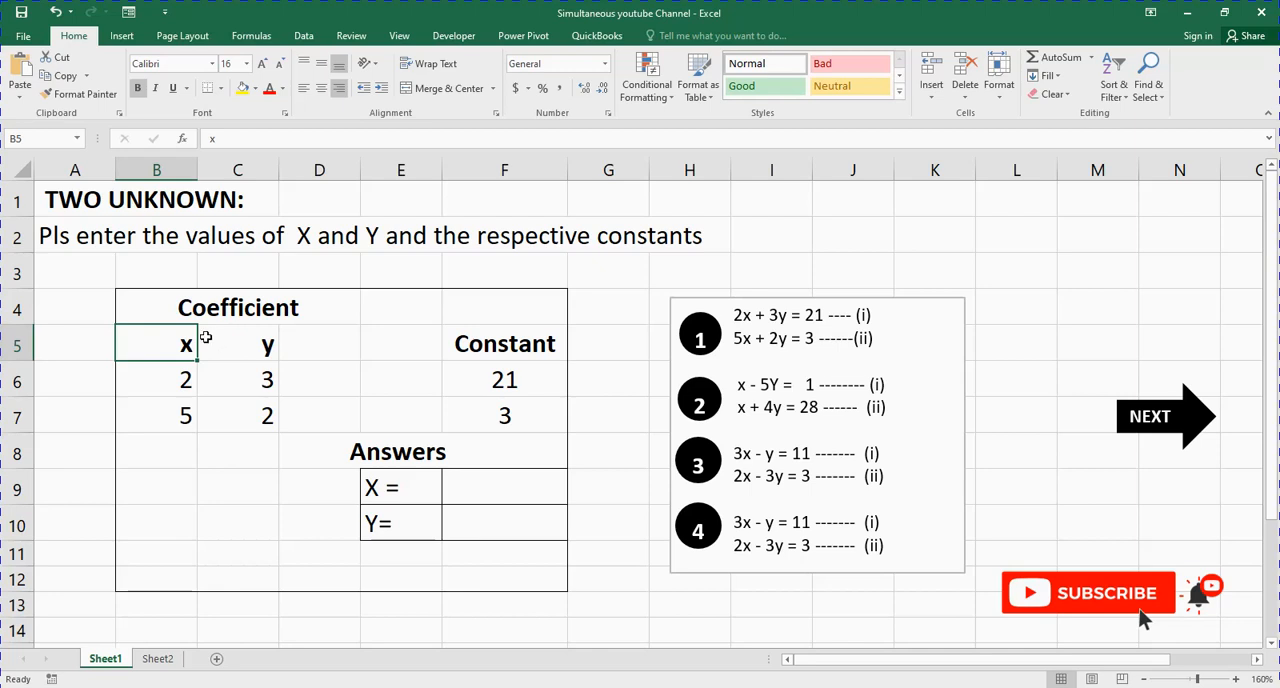
left_click(250, 343)
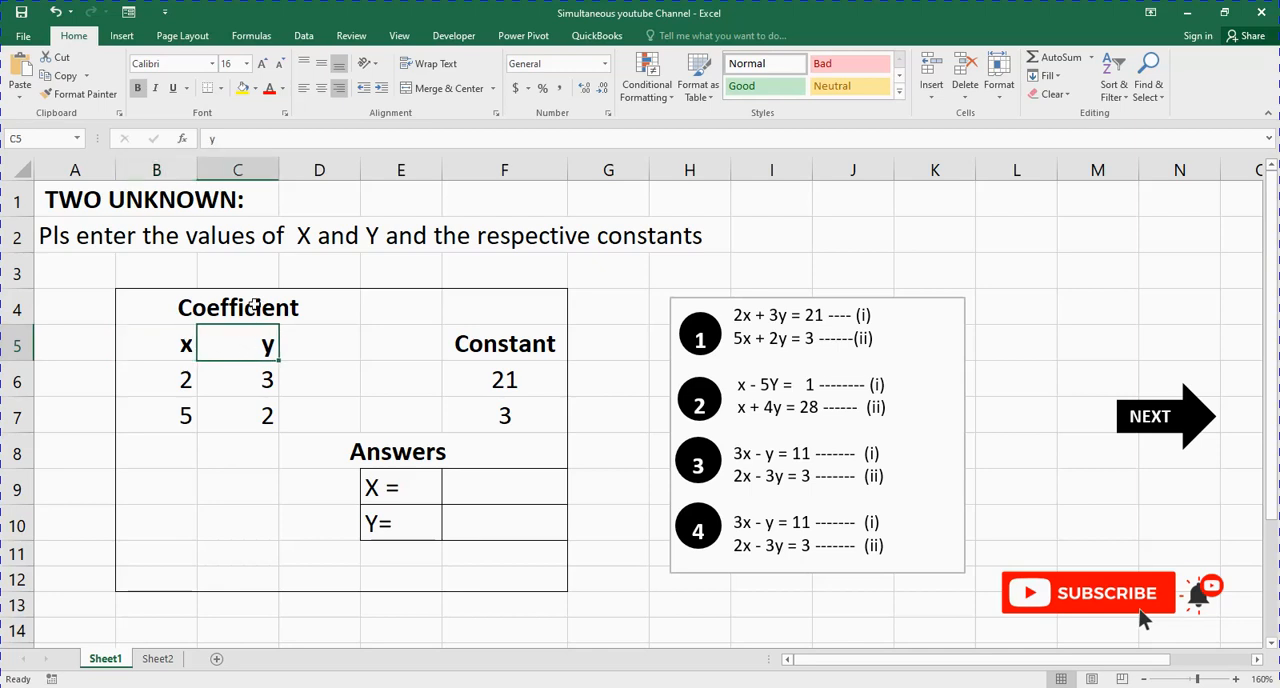
left_click(254, 307)
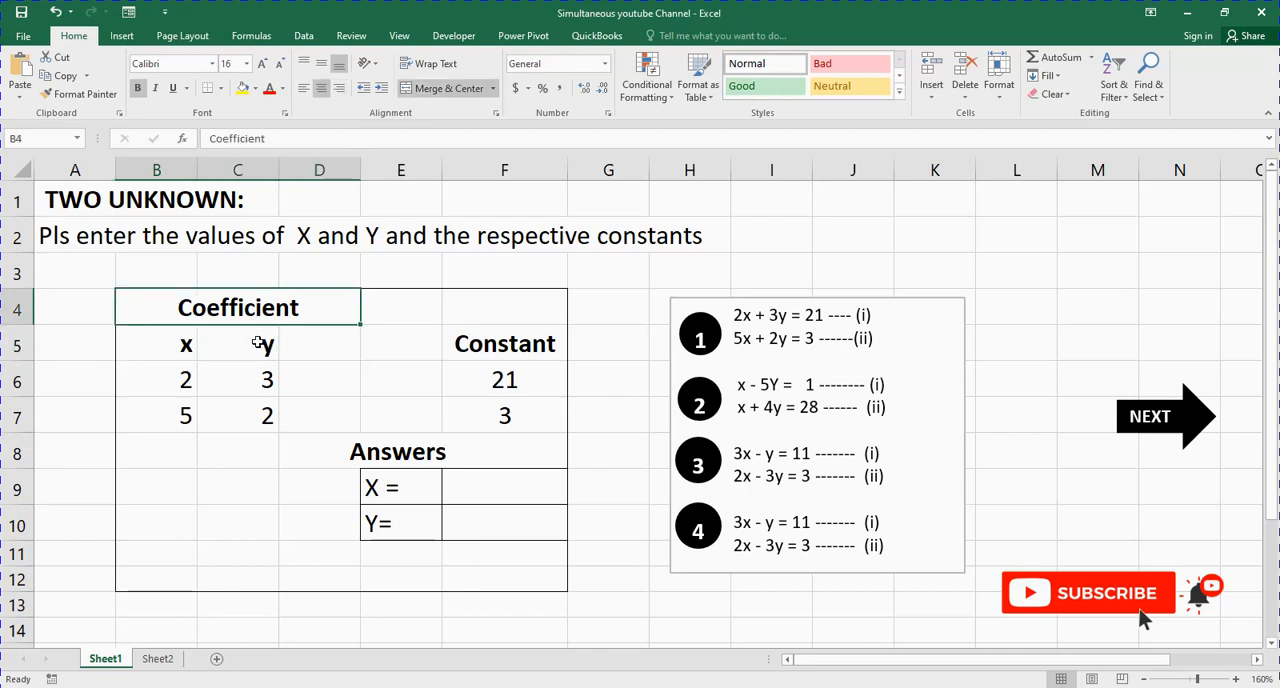
left_click(258, 343)
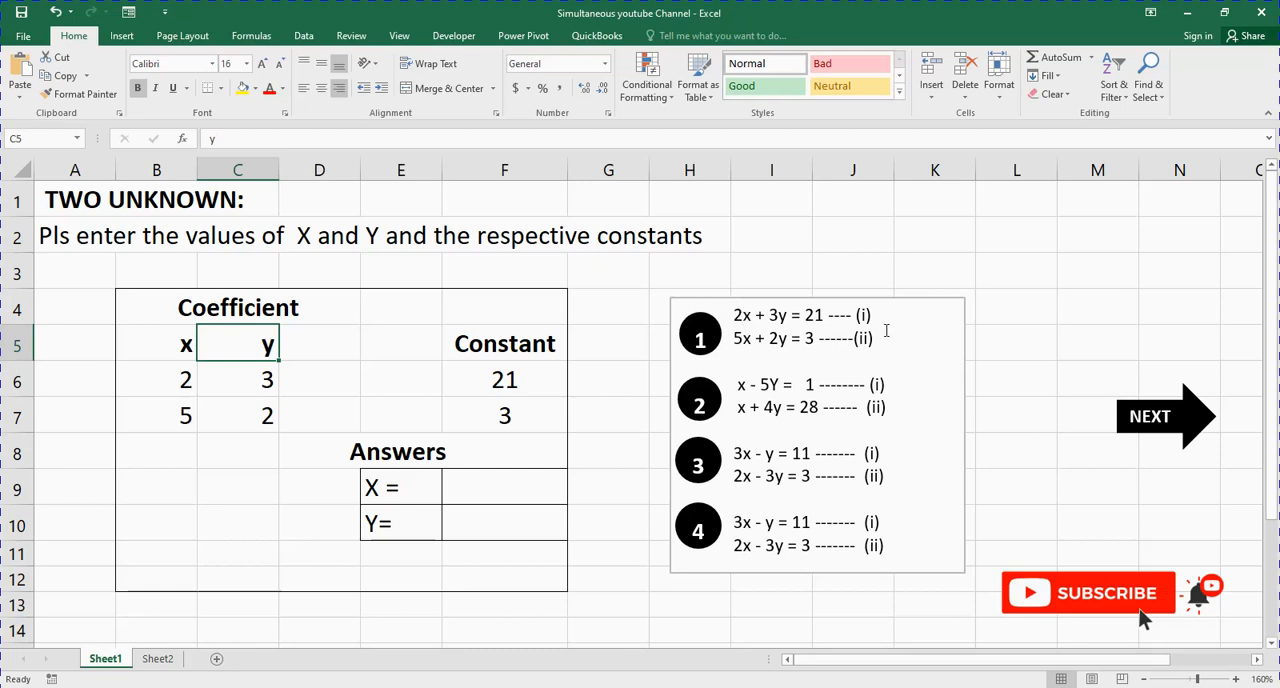
left_click(192, 380)
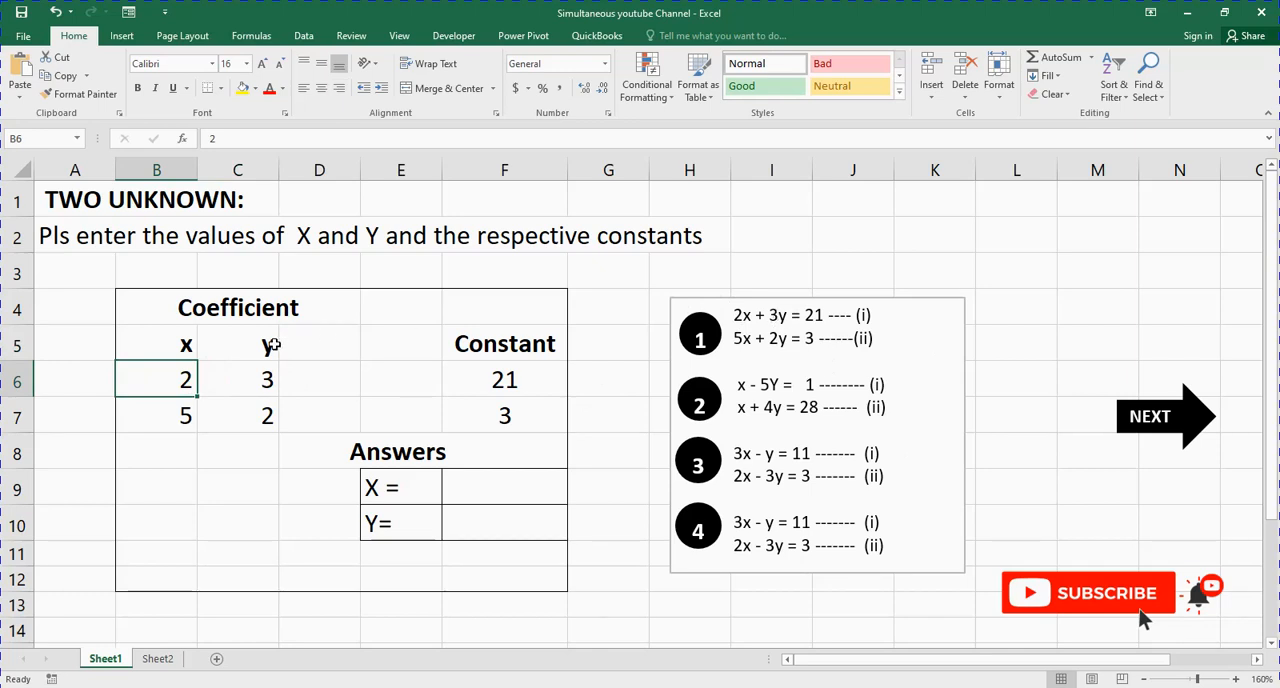
left_click(263, 380)
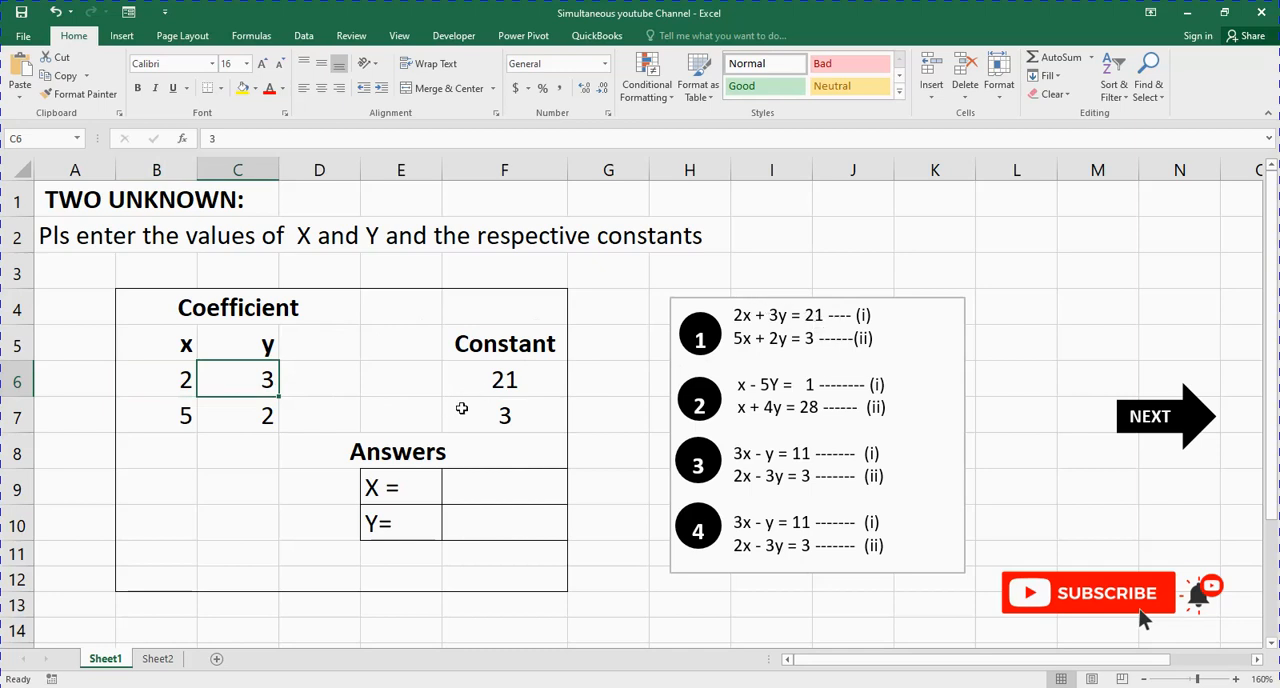
left_click(533, 380)
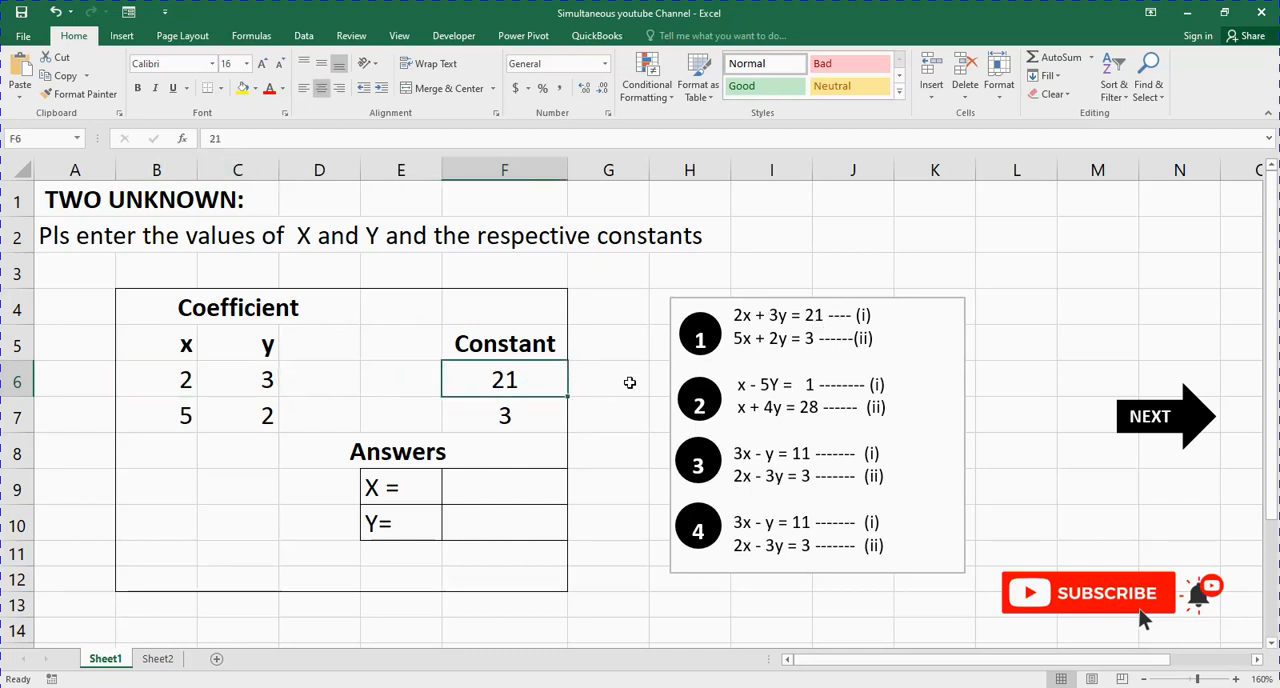
left_click(181, 420)
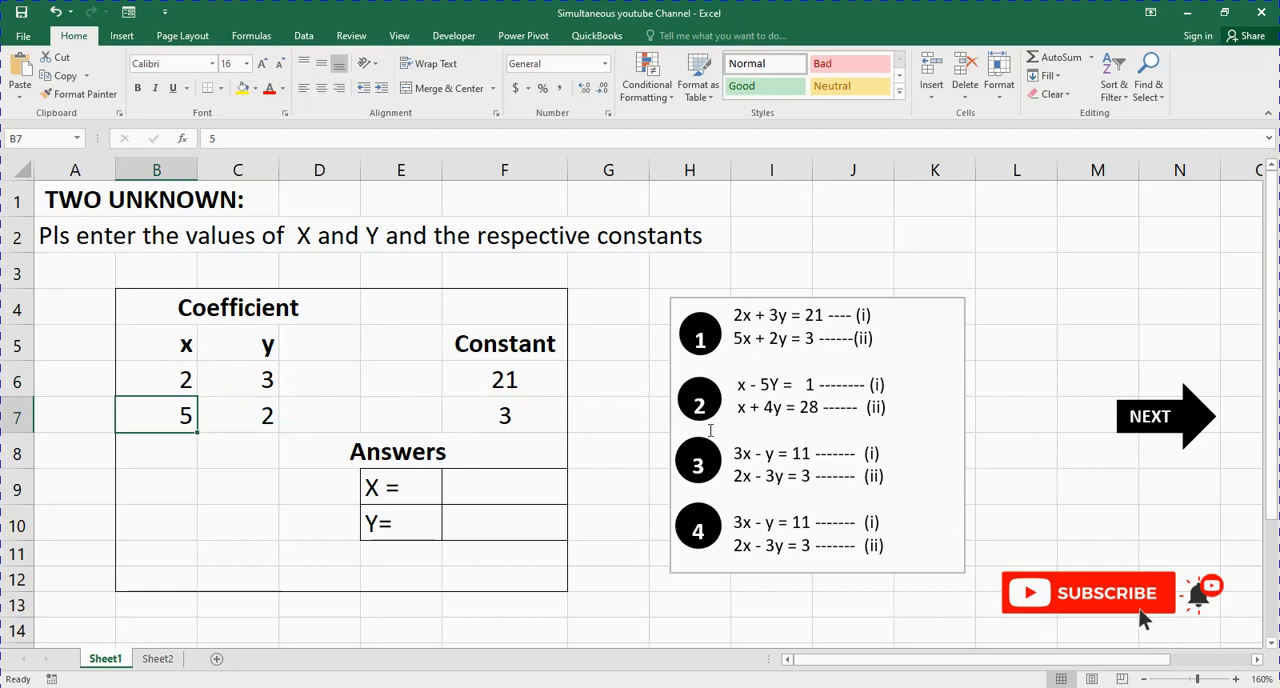
left_click(244, 414)
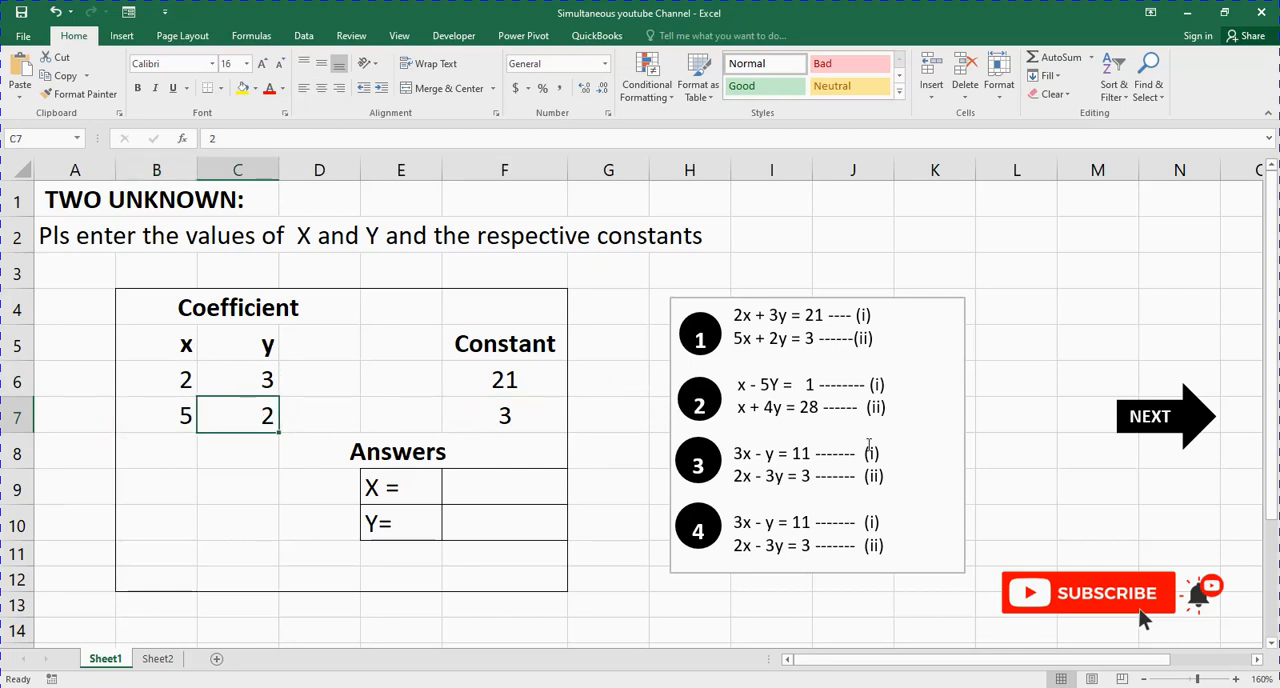
left_click_drag(734, 340, 884, 350)
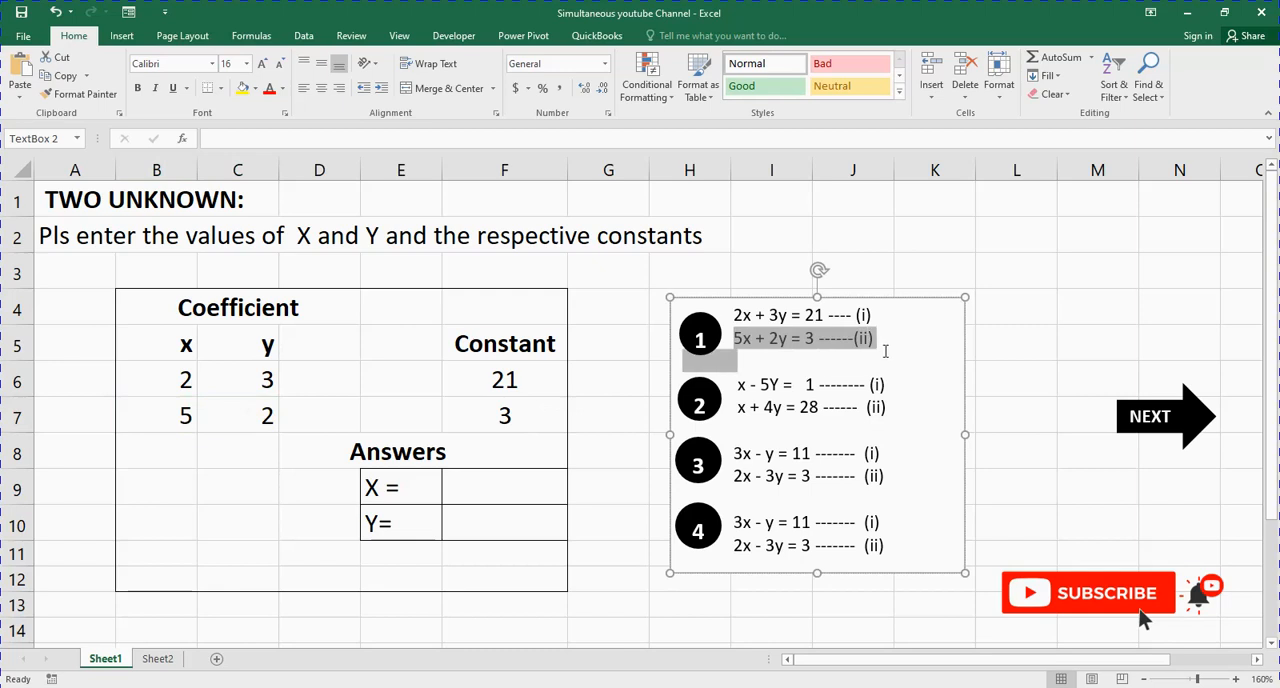
left_click(264, 414)
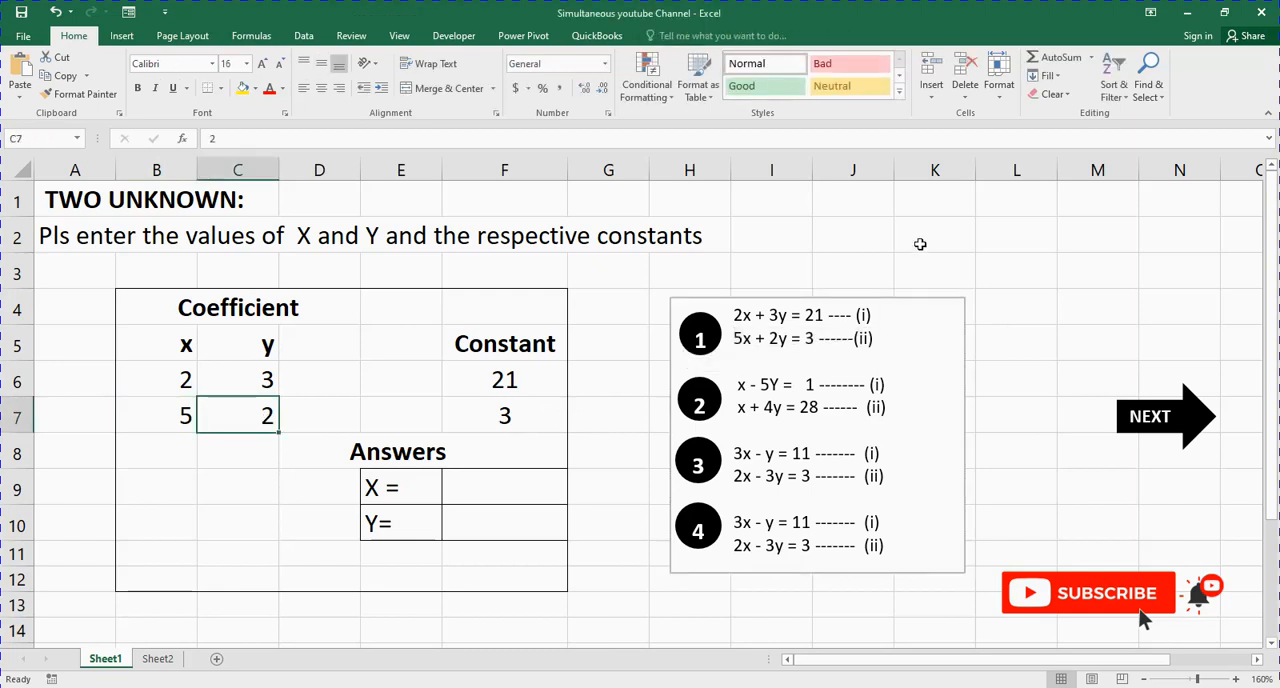
left_click(492, 414)
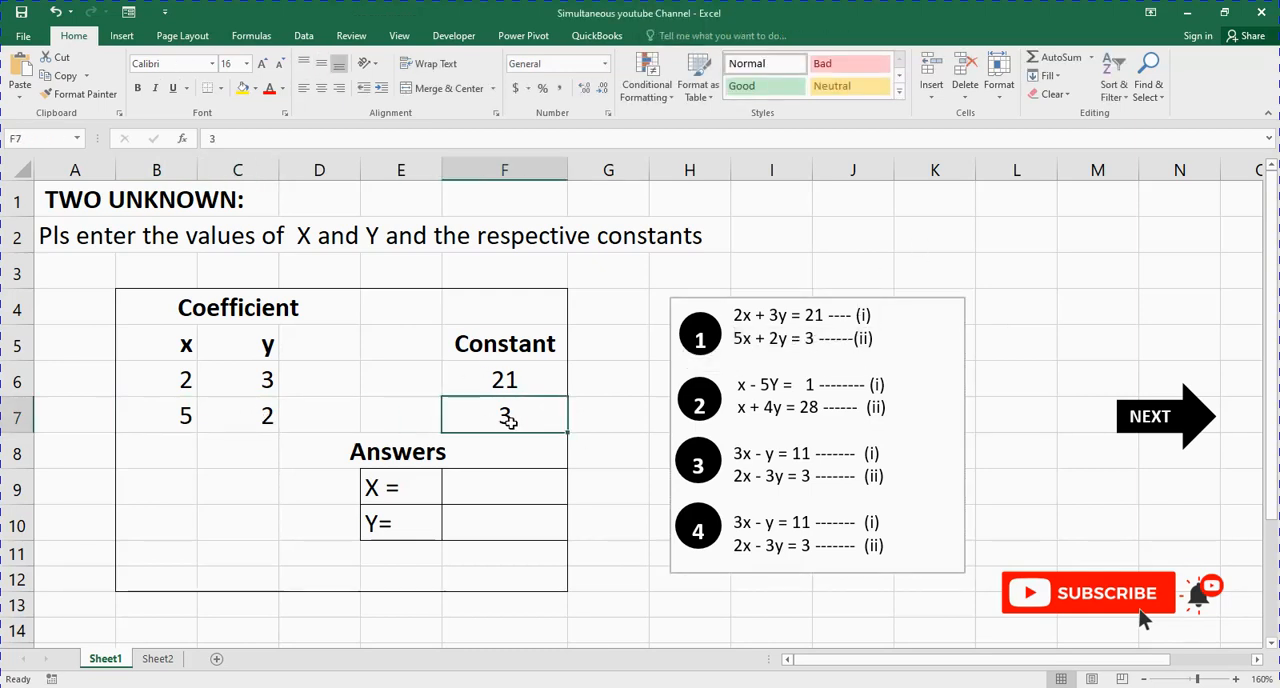
left_click_drag(184, 343, 528, 424)
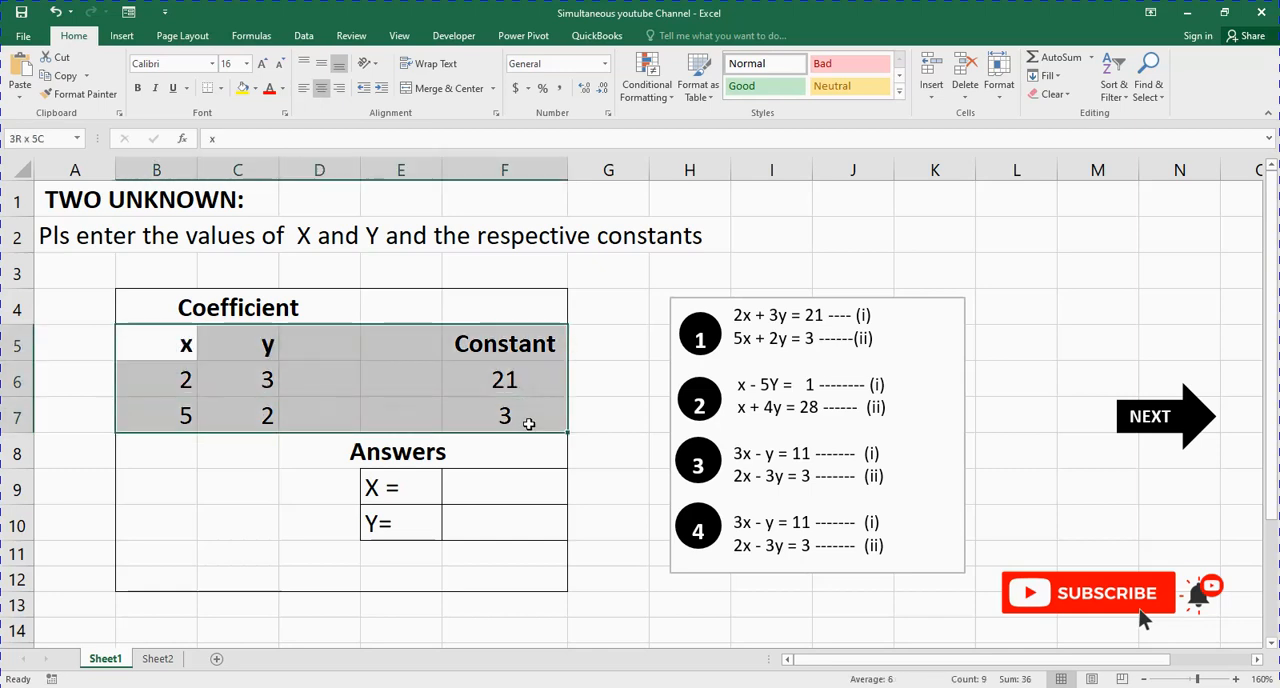
left_click(171, 485)
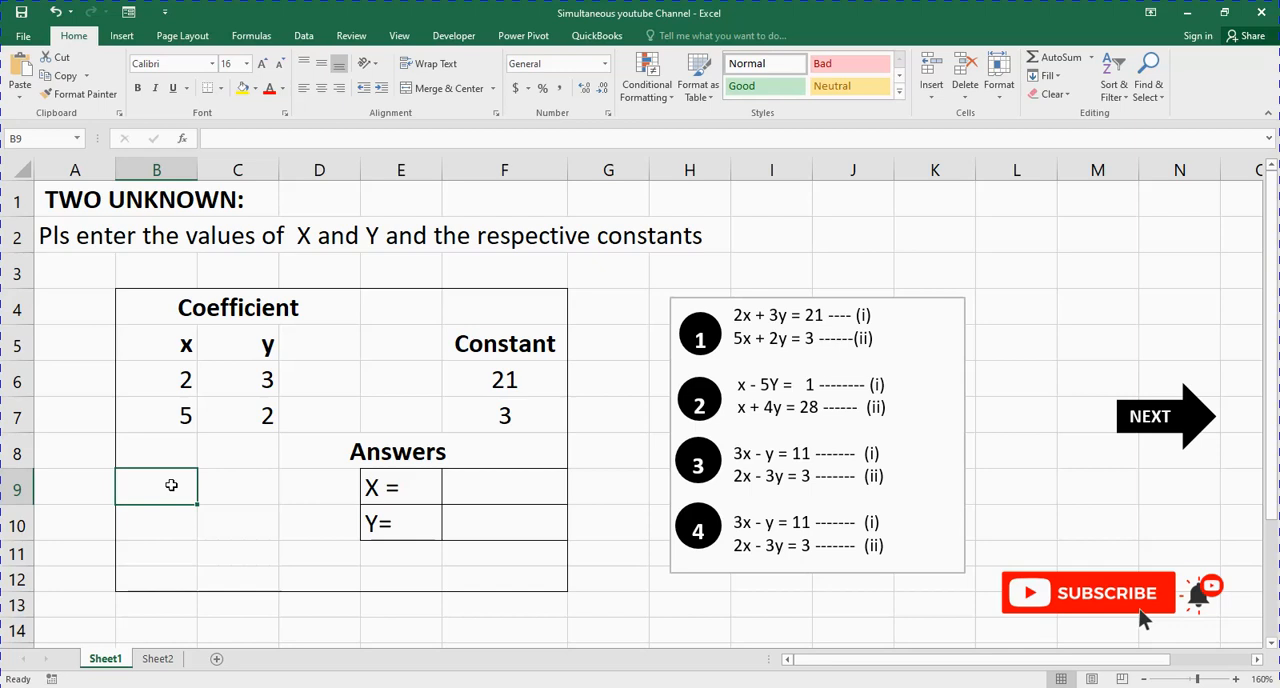
Step: Compare each cell of the coefficient matrix B6:C7 with its matching cell in the empty 2×2 range B9:C10
left_click_drag(183, 378, 265, 414)
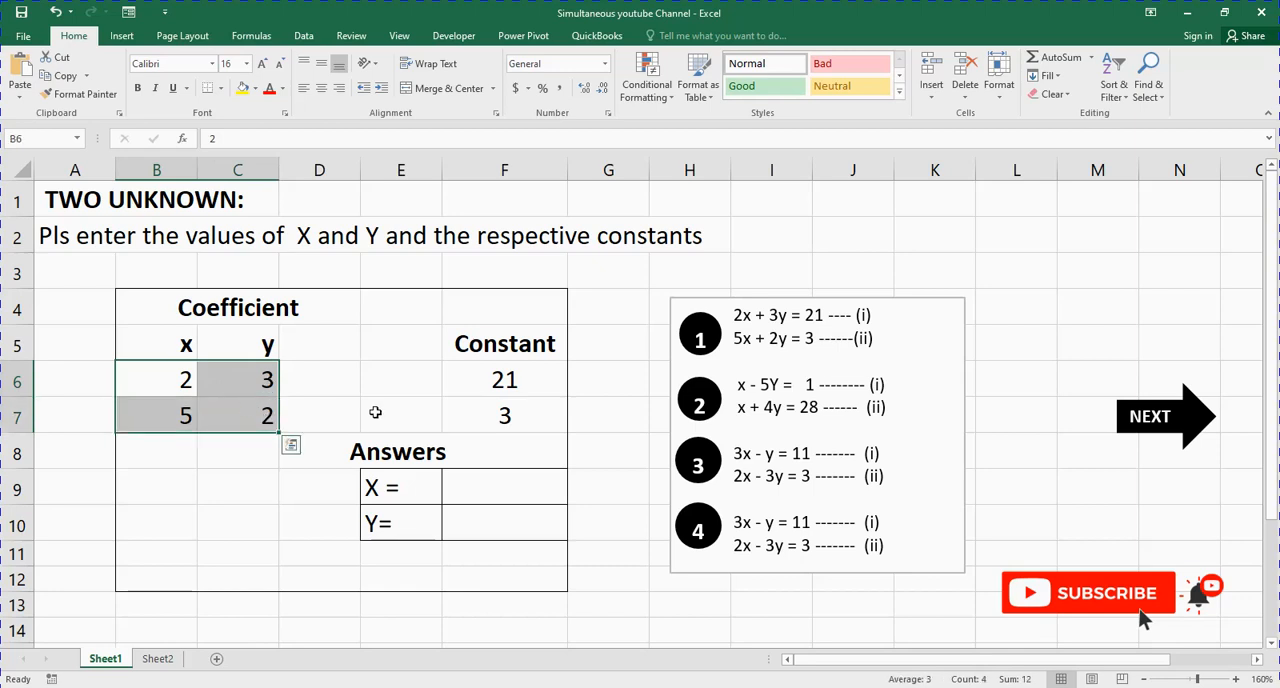
left_click(375, 412)
left_click(172, 379)
left_click(233, 383)
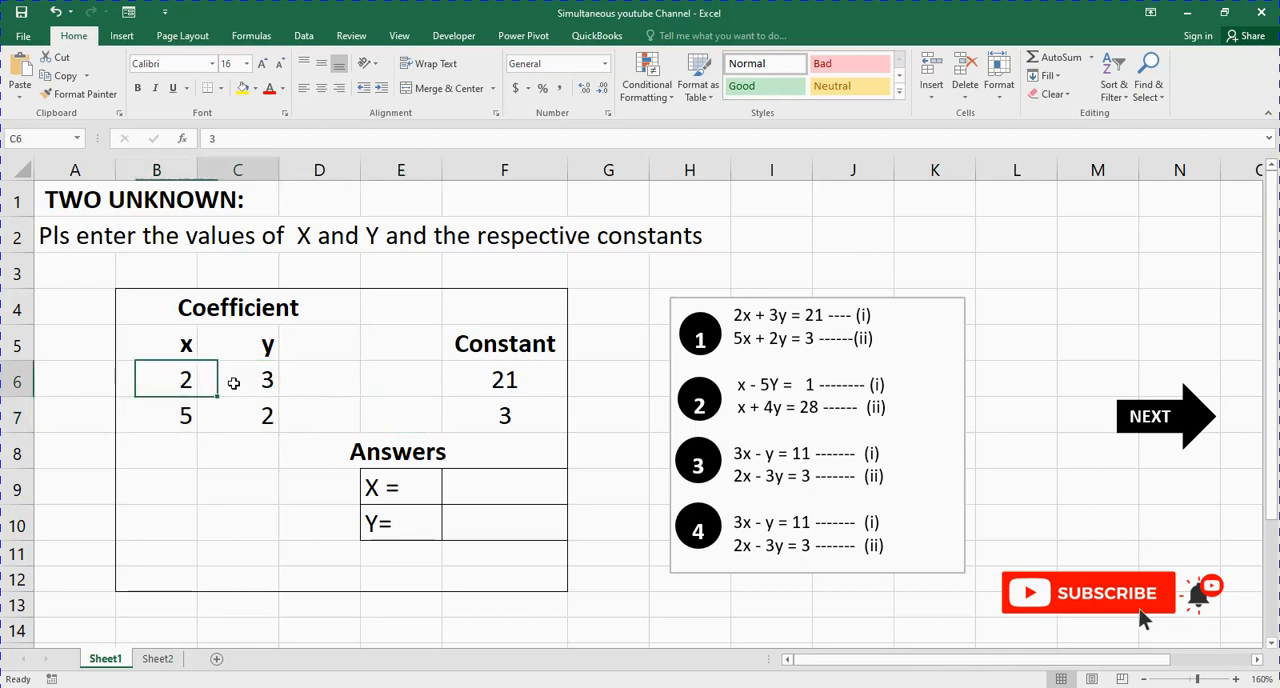
left_click(165, 410)
left_click(243, 426)
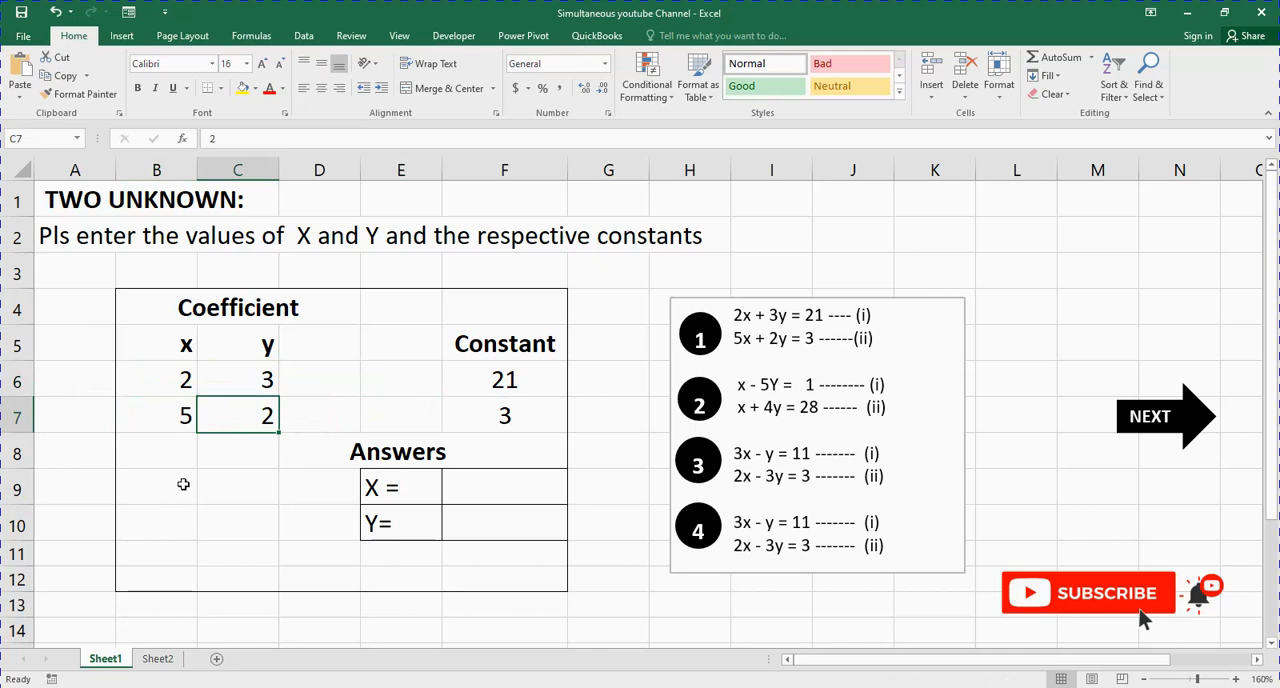
mouse_move(165, 482)
left_mouse_down()
mouse_move(226, 489)
mouse_move(239, 525)
mouse_move(180, 494)
left_mouse_up()
left_click(223, 489)
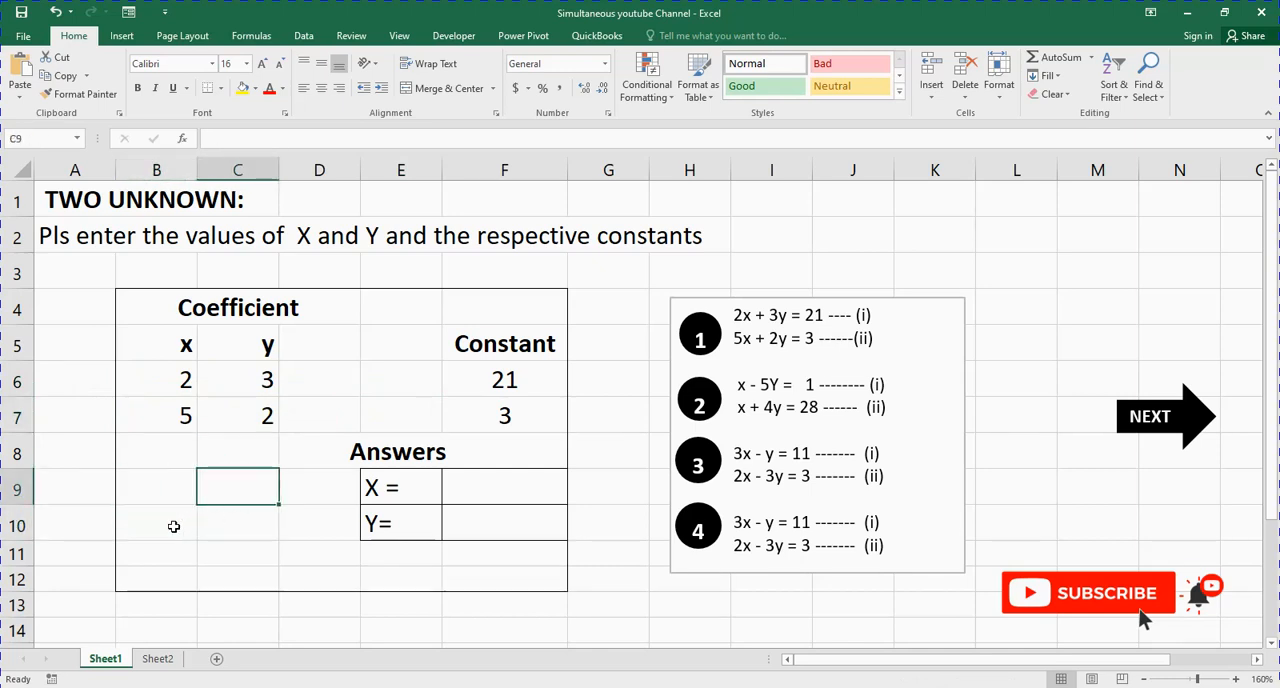
left_click(173, 526)
left_click(250, 526)
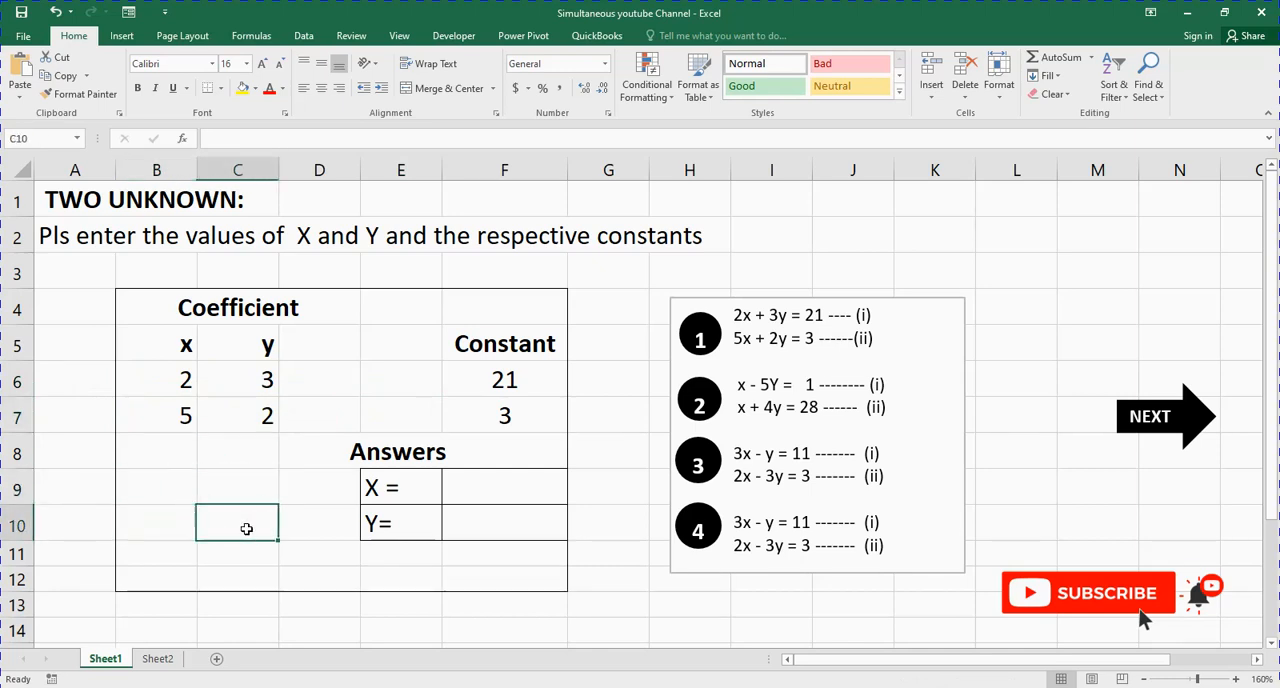
left_click(187, 381)
left_click(175, 480)
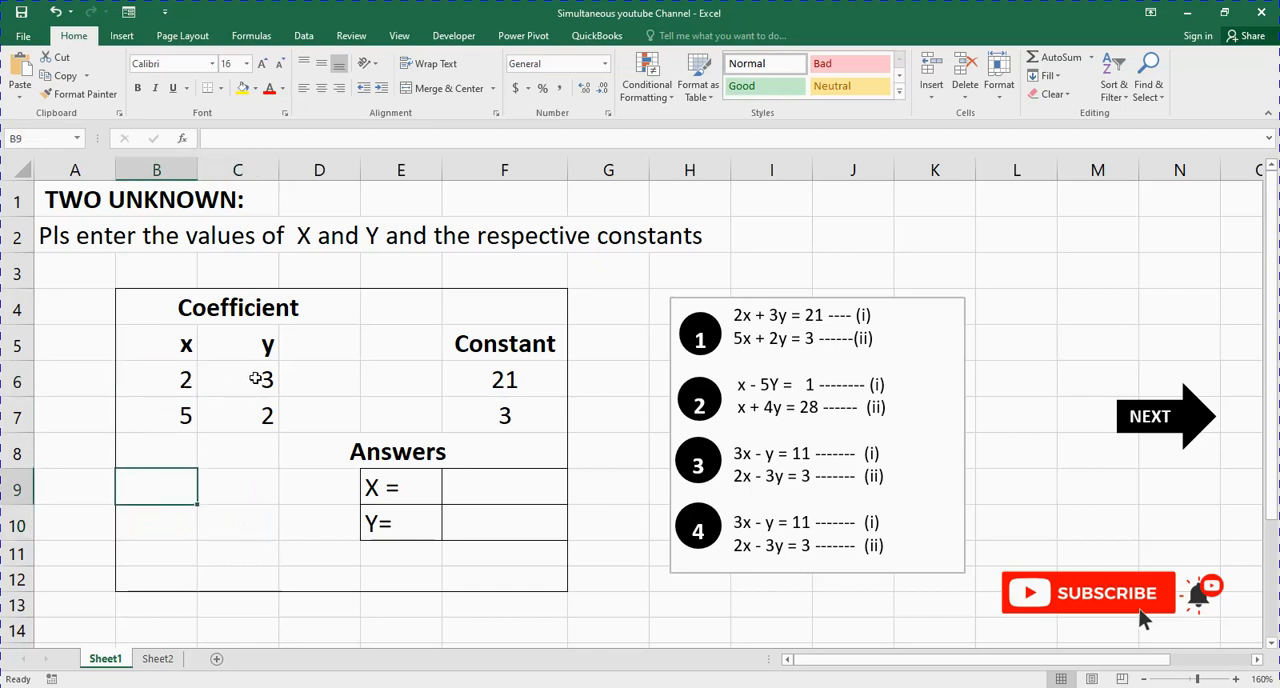
left_click(256, 378)
left_click(250, 486)
left_click(183, 417)
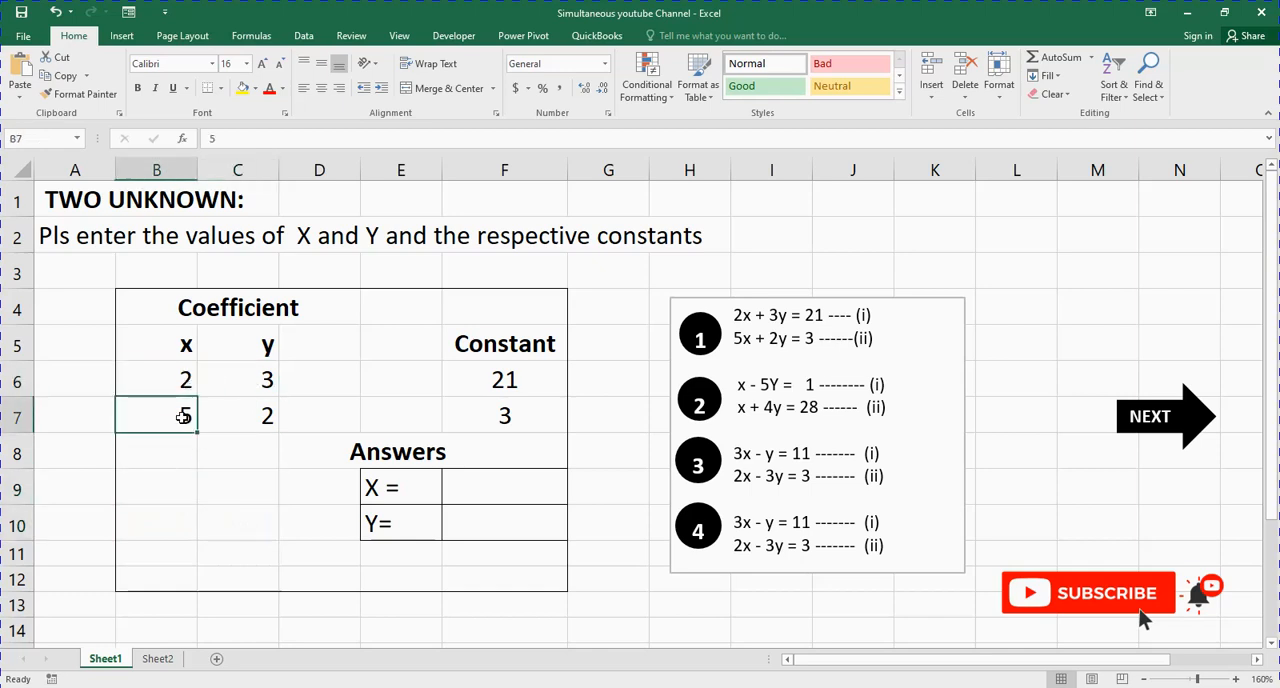
left_click(160, 525)
left_click(261, 415)
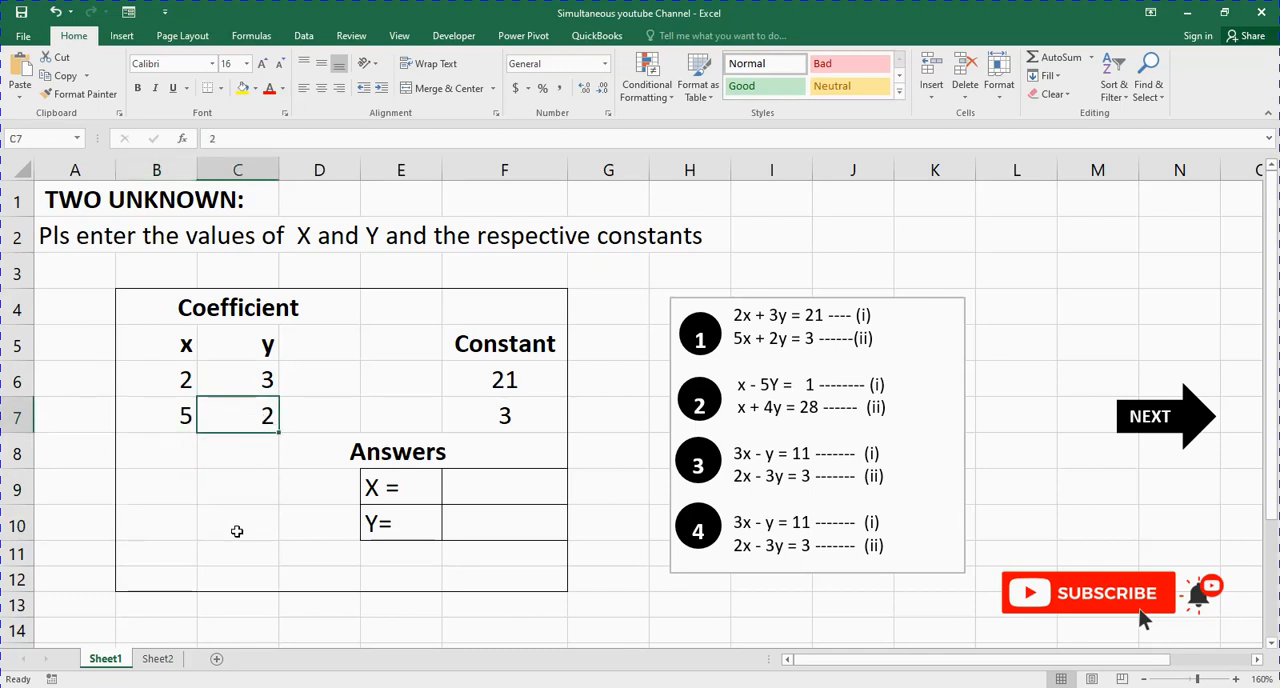
left_click(240, 520)
left_click_drag(170, 487, 244, 515)
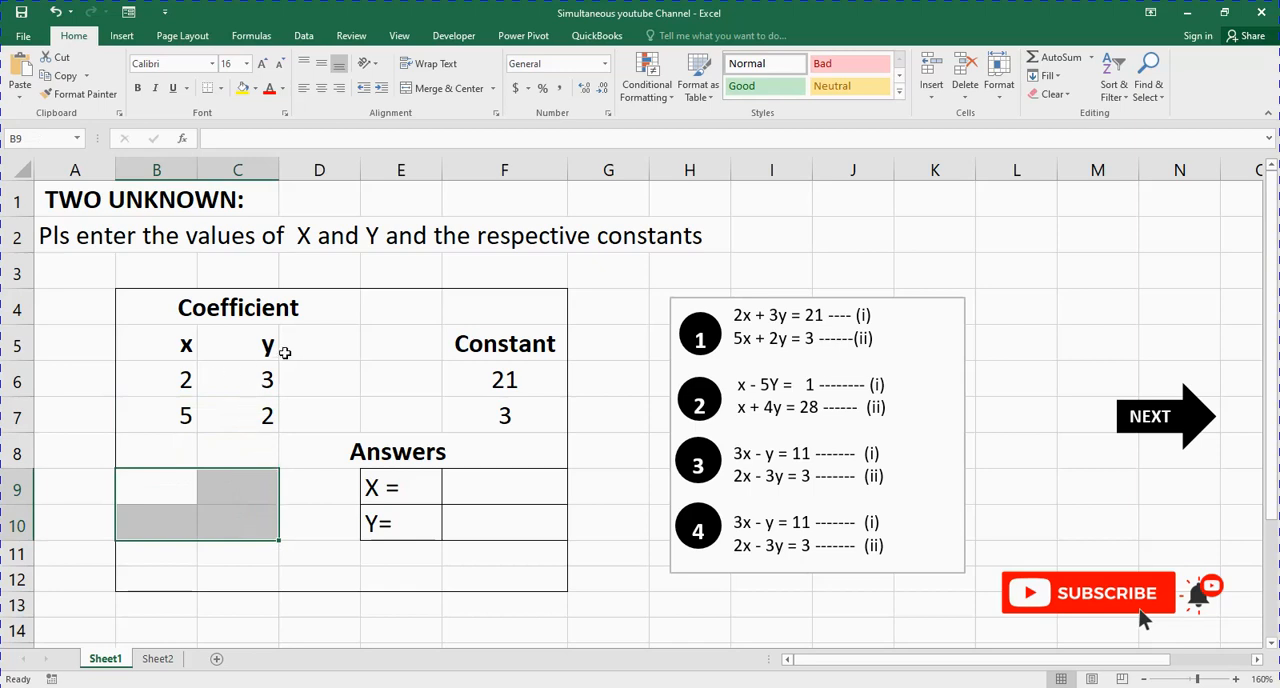
left_click_drag(174, 379, 257, 413)
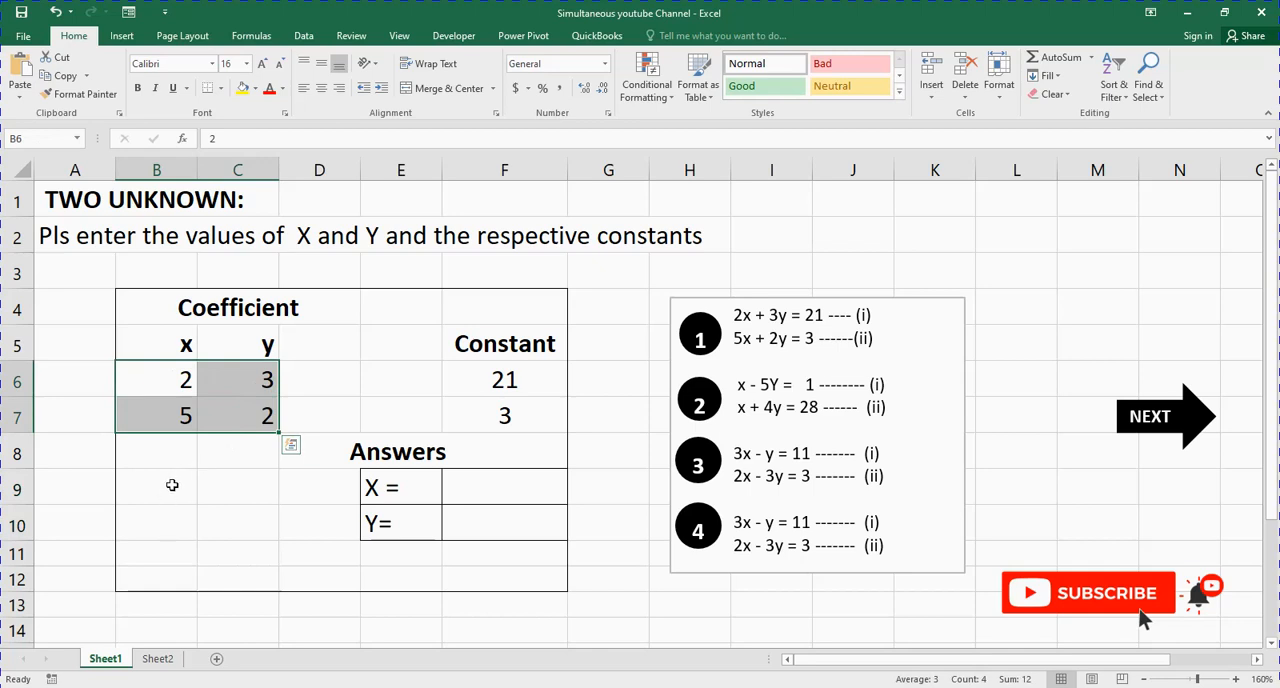
left_click_drag(176, 483, 233, 517)
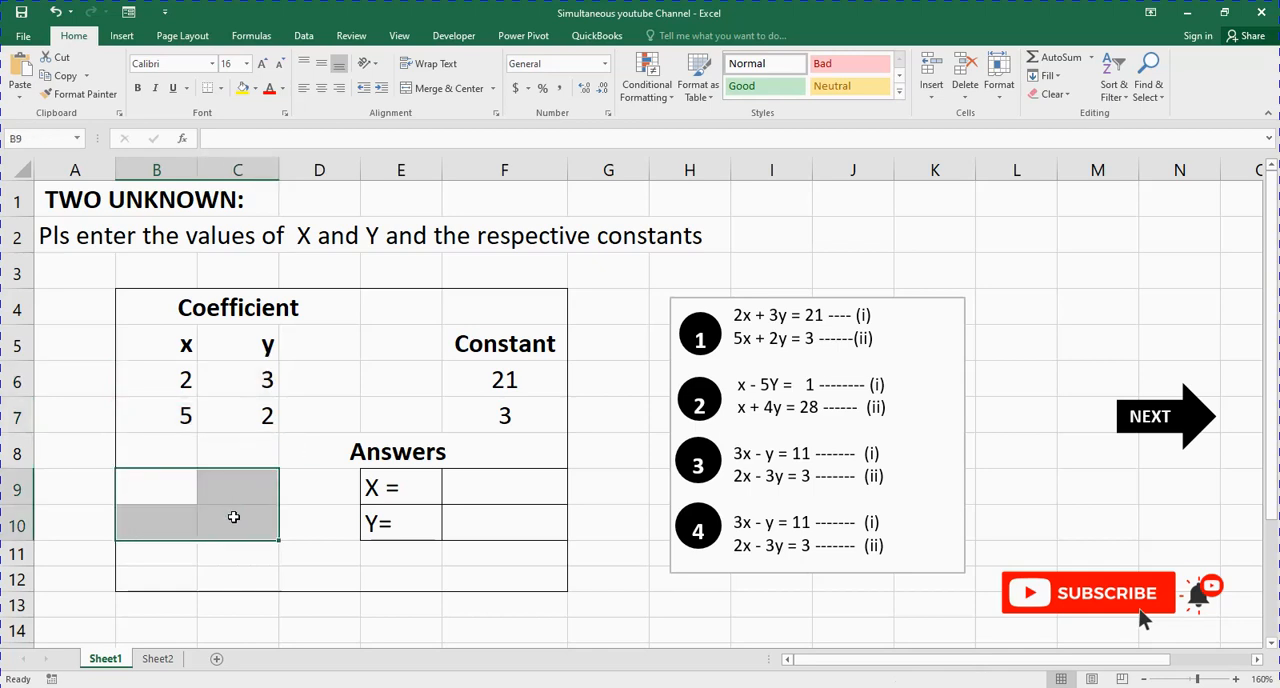
left_click(251, 510)
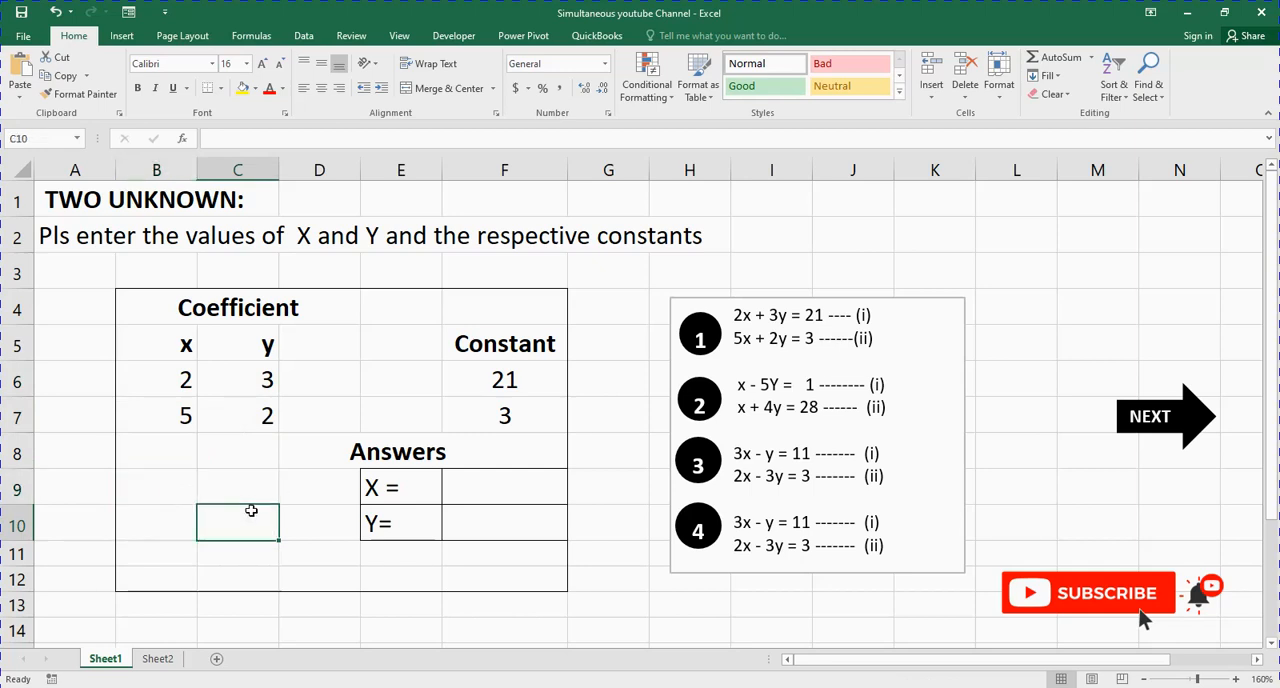
Step: Fill B9:C10 with the inverse of the coefficient matrix, using the array formula =MINVERSE(B6:C7)
left_click_drag(177, 480, 252, 521)
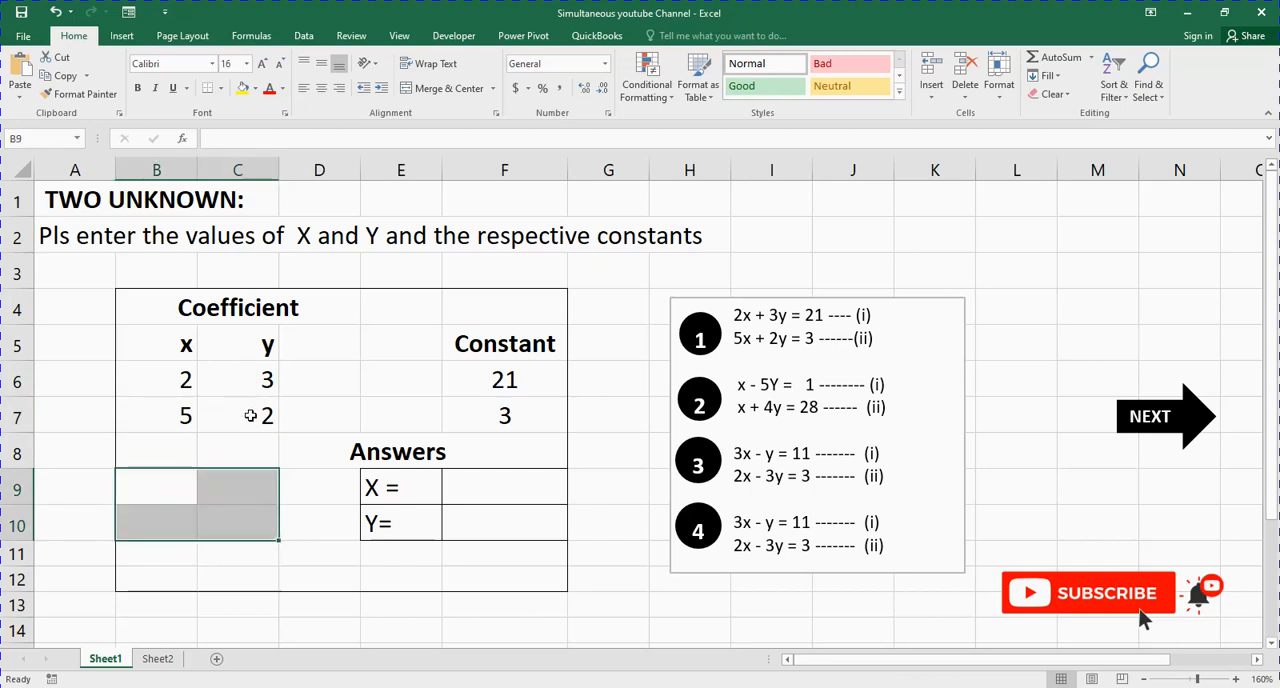
left_click(213, 140)
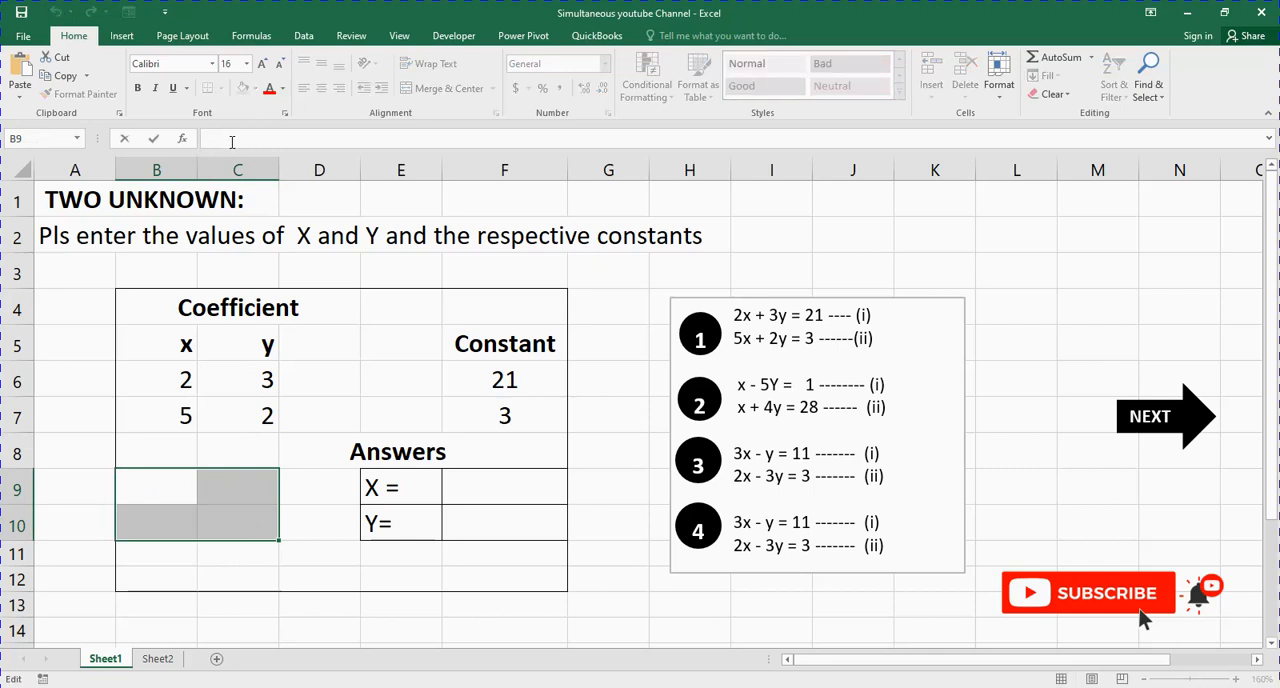
type("=")
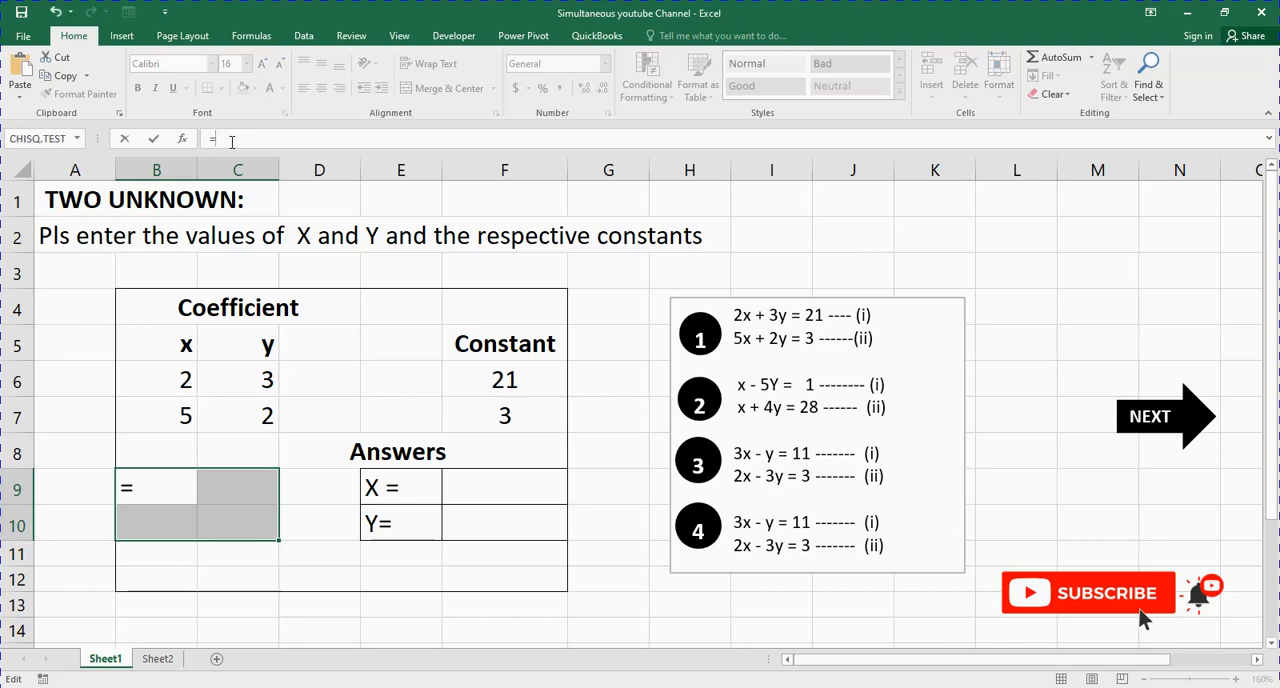
type("M")
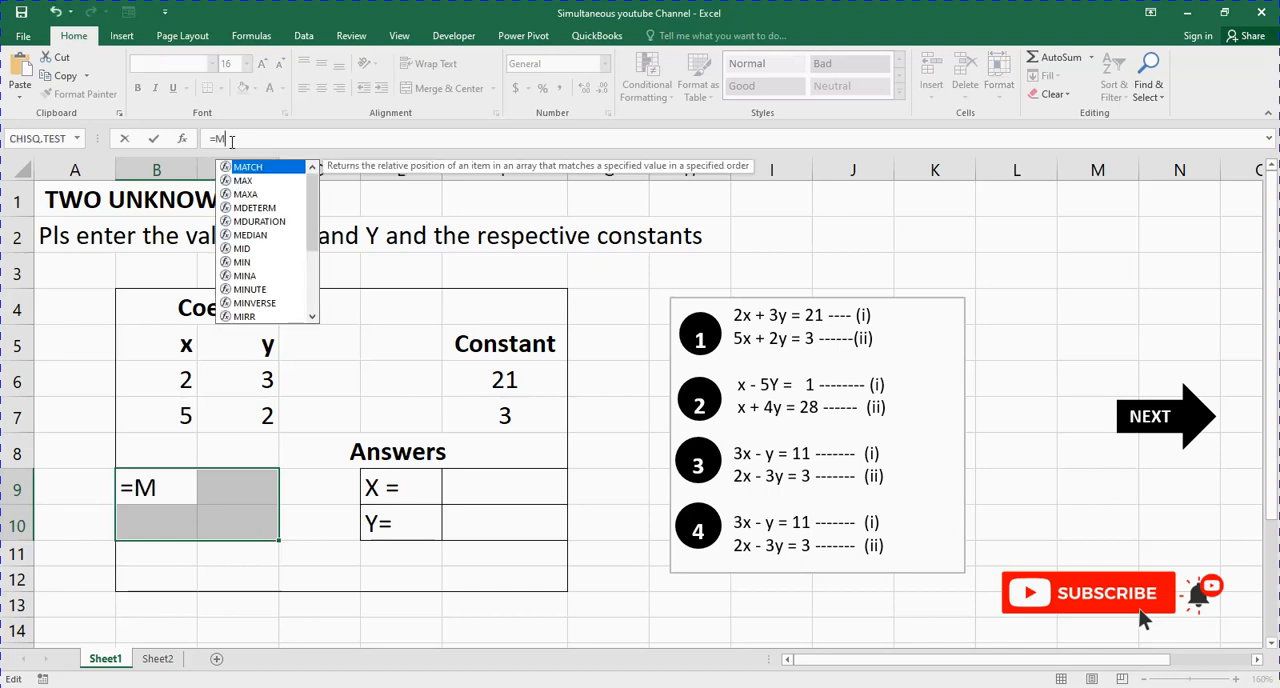
type("IN")
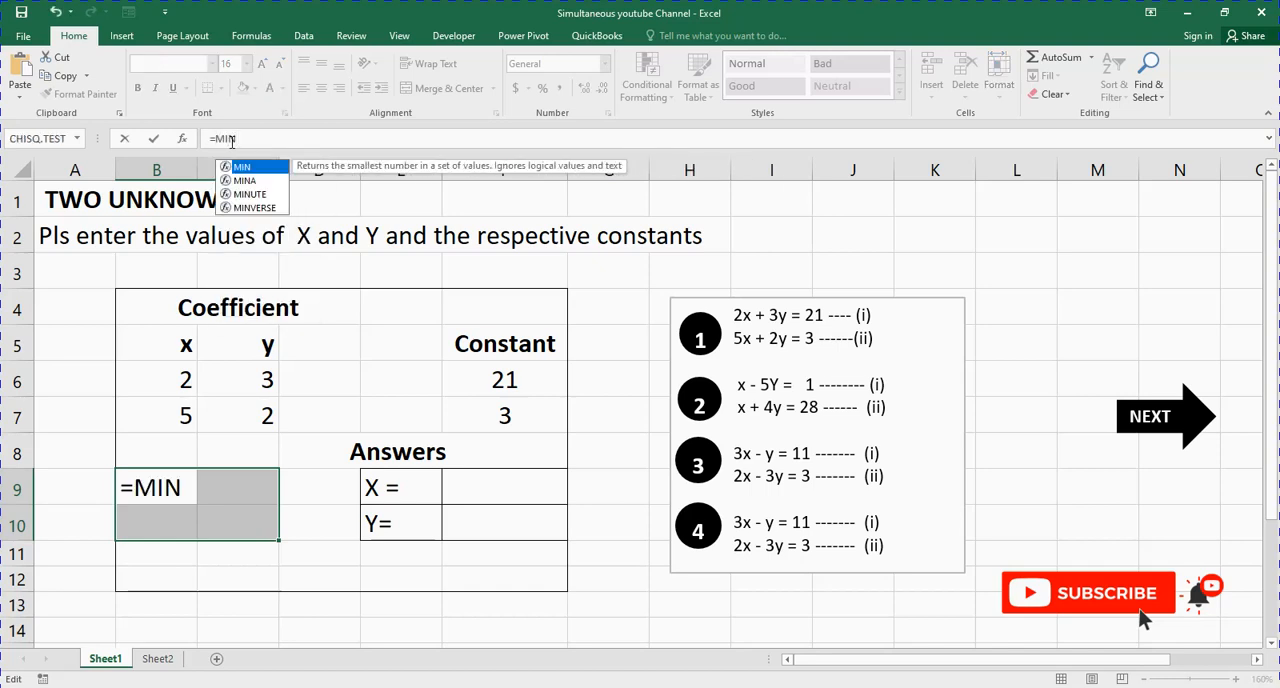
type("I")
key("BackSpace")
double_click(254, 208)
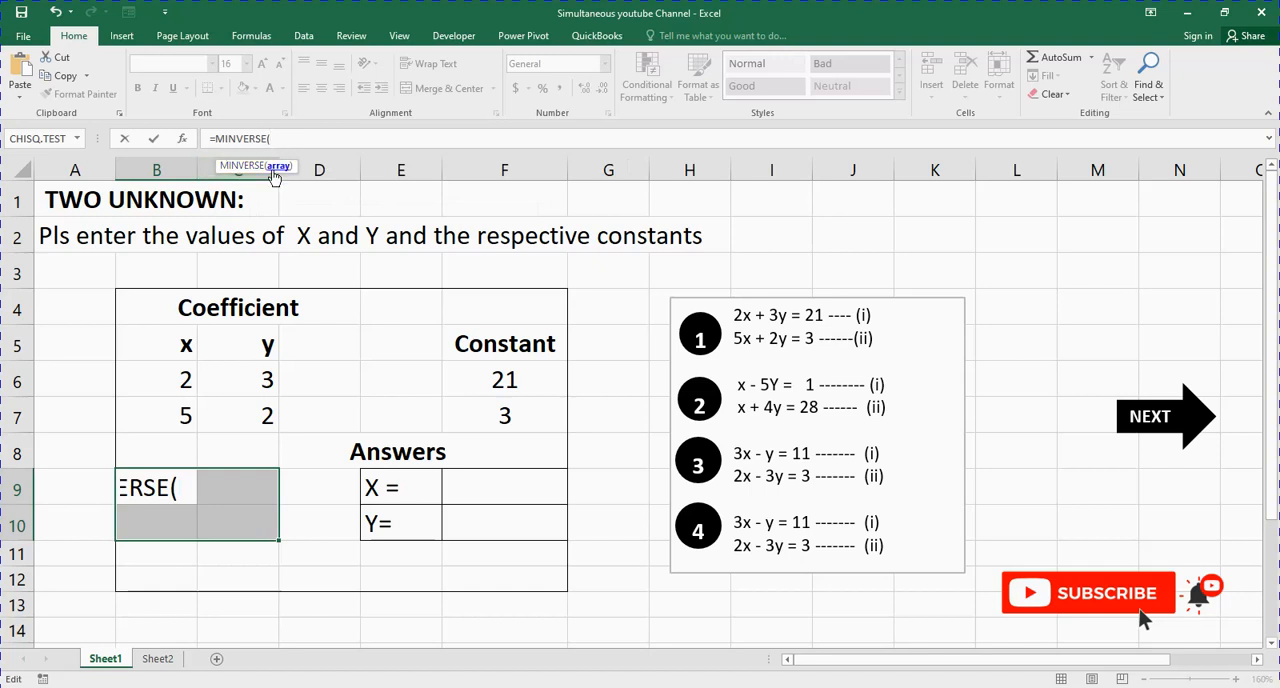
left_click_drag(180, 379, 246, 402)
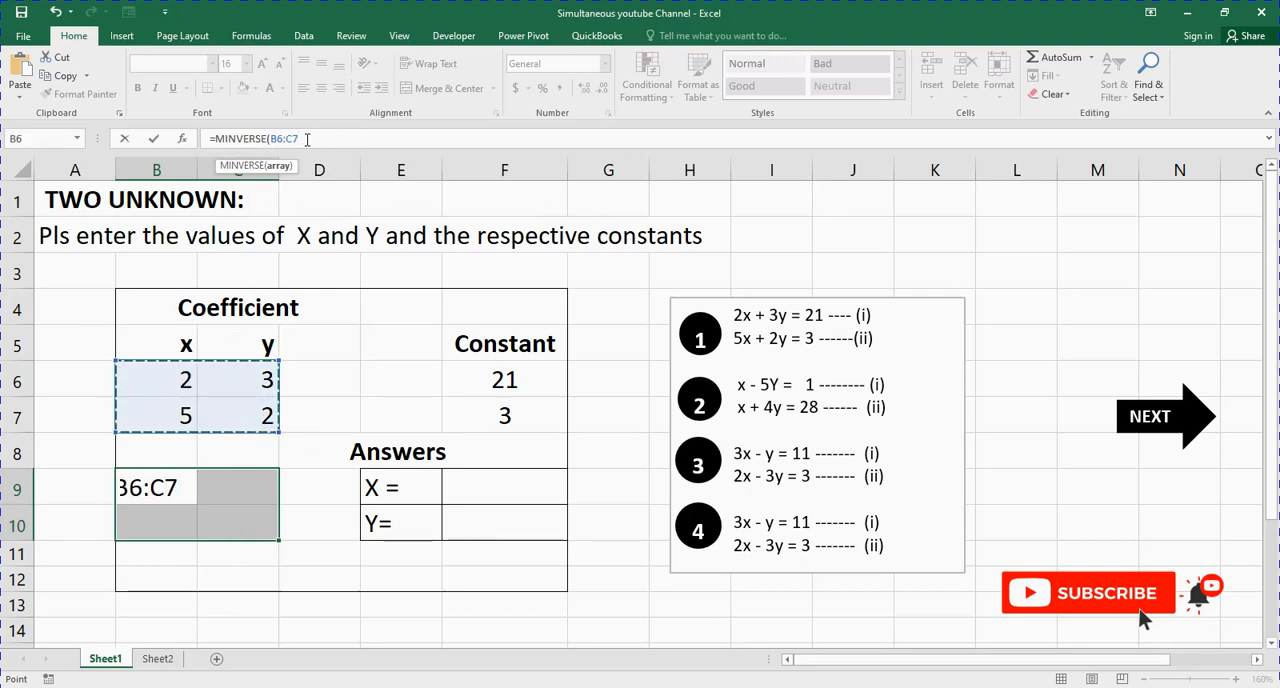
type(")")
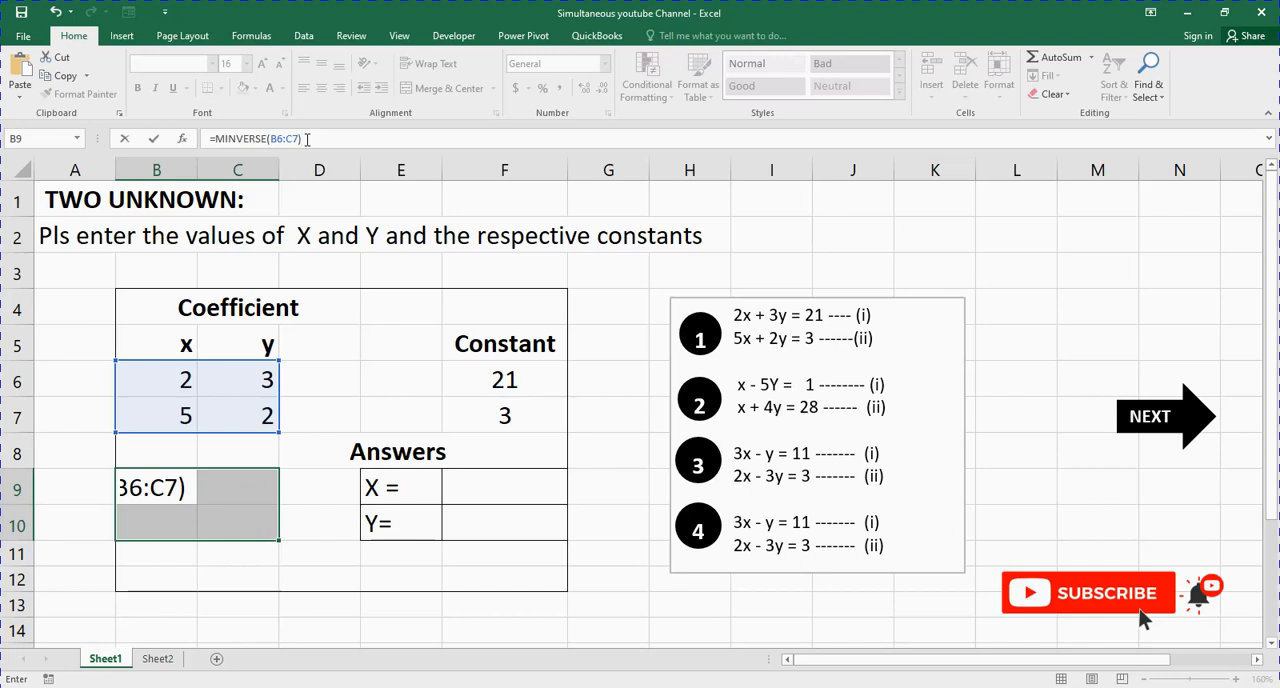
key("ctrl+shift+Return")
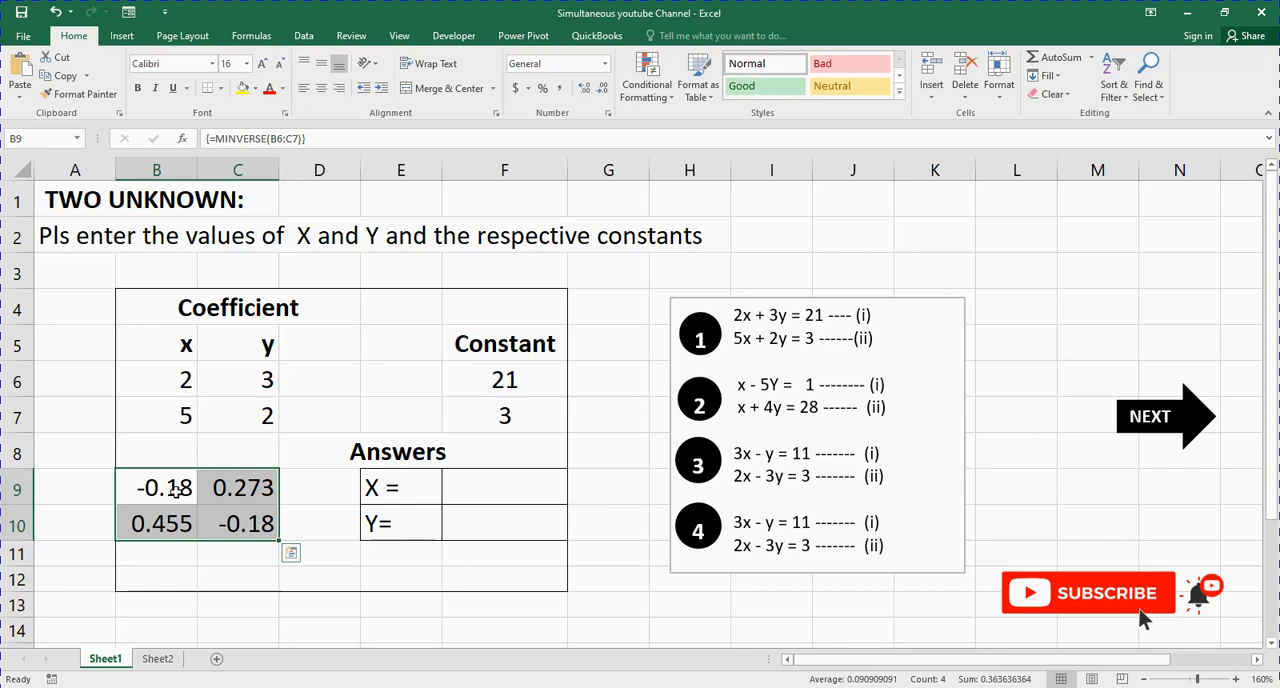
Step: Enter the note "CTRL + SHIFT + ENTER" in cell F14 below the answers table
left_click(498, 625)
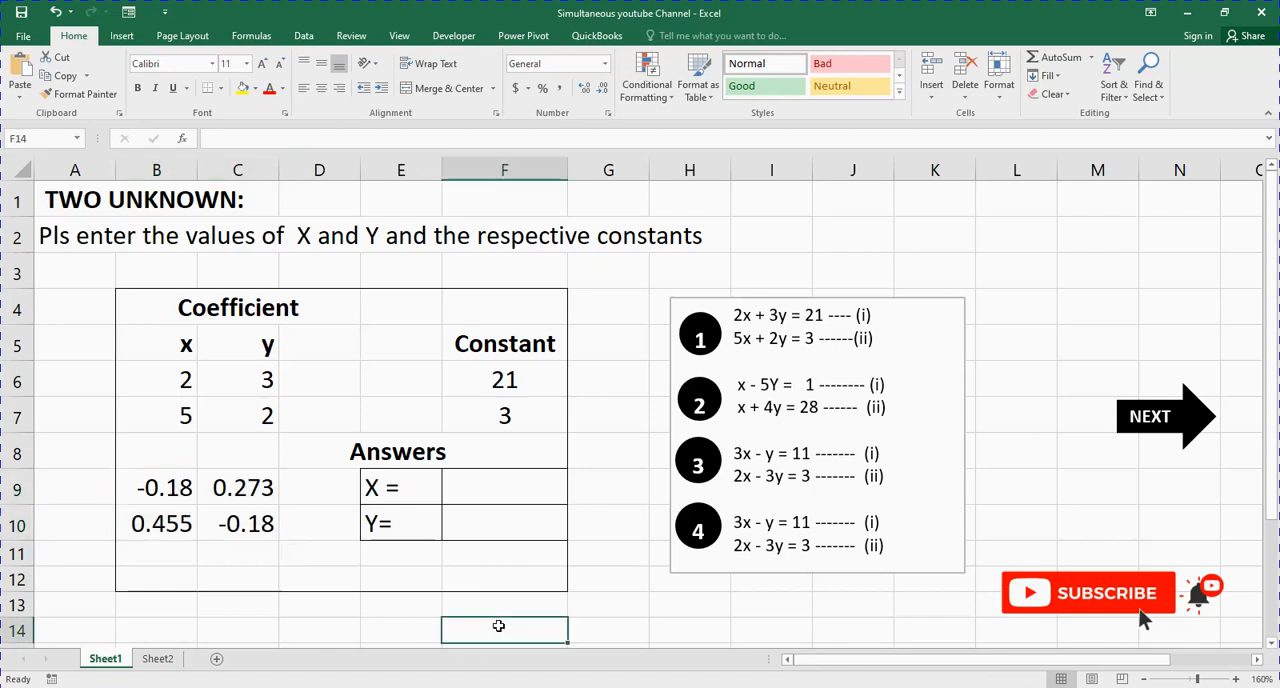
type("CTRL")
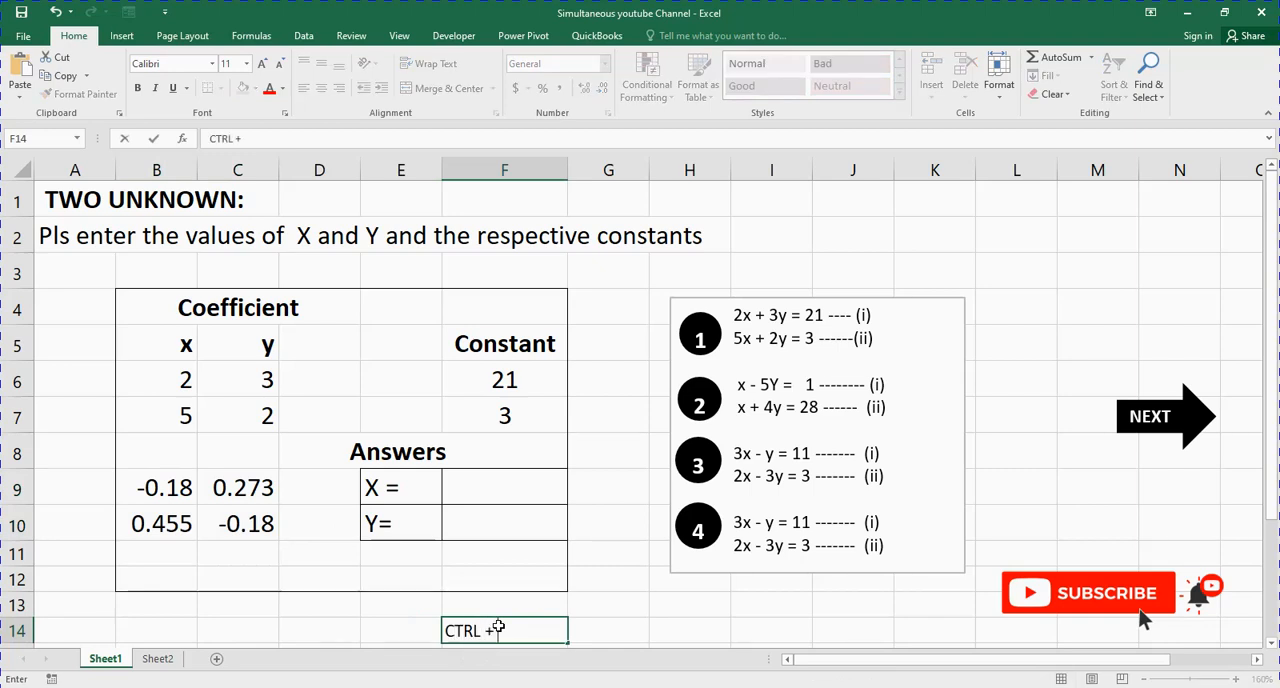
type(" + SHIFT + E")
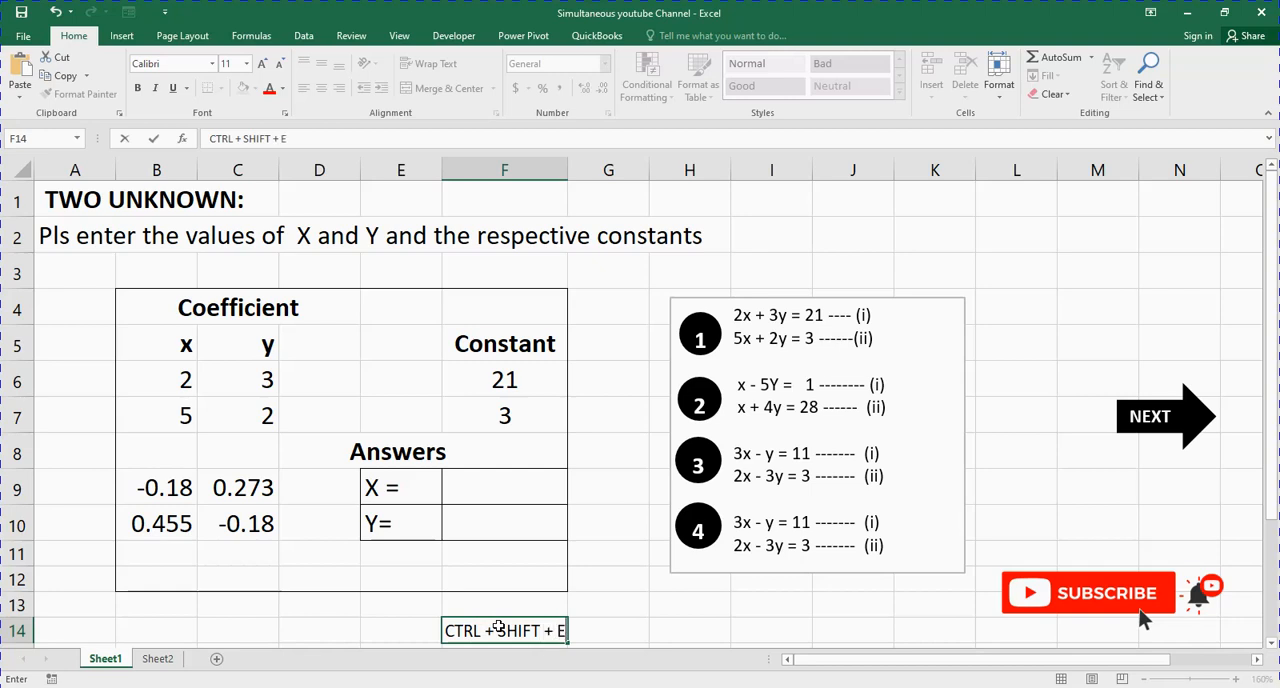
type("NTER")
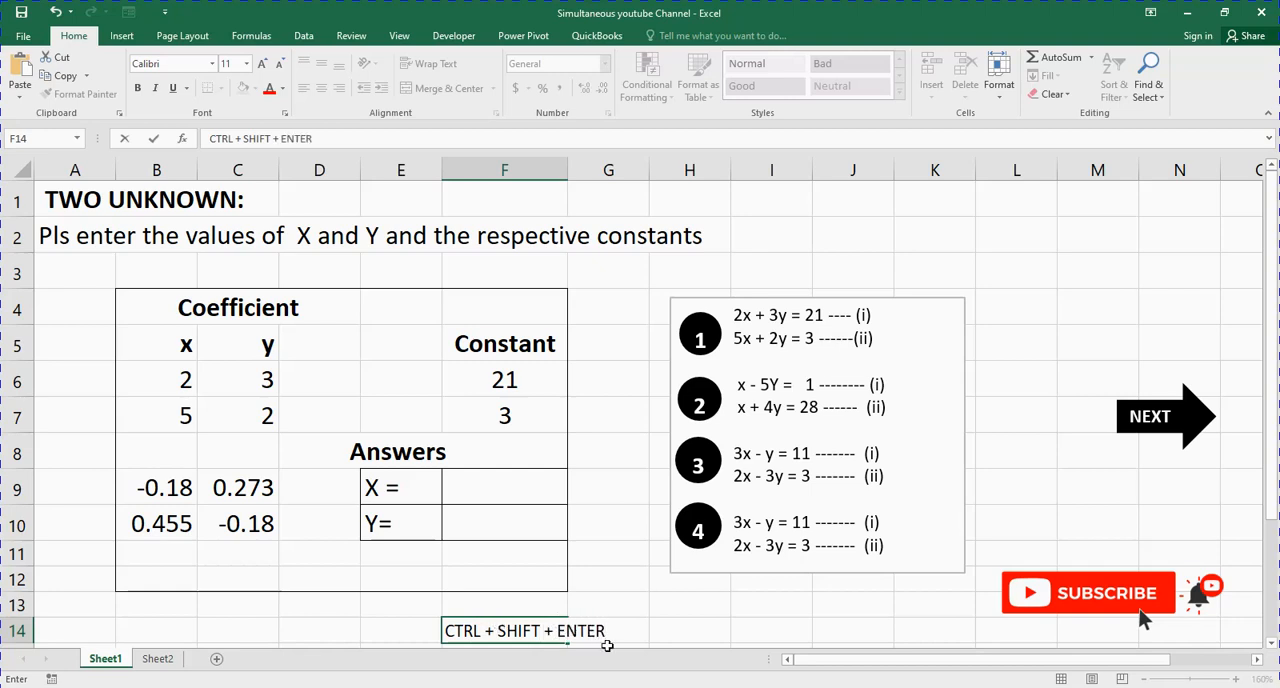
left_click(679, 628)
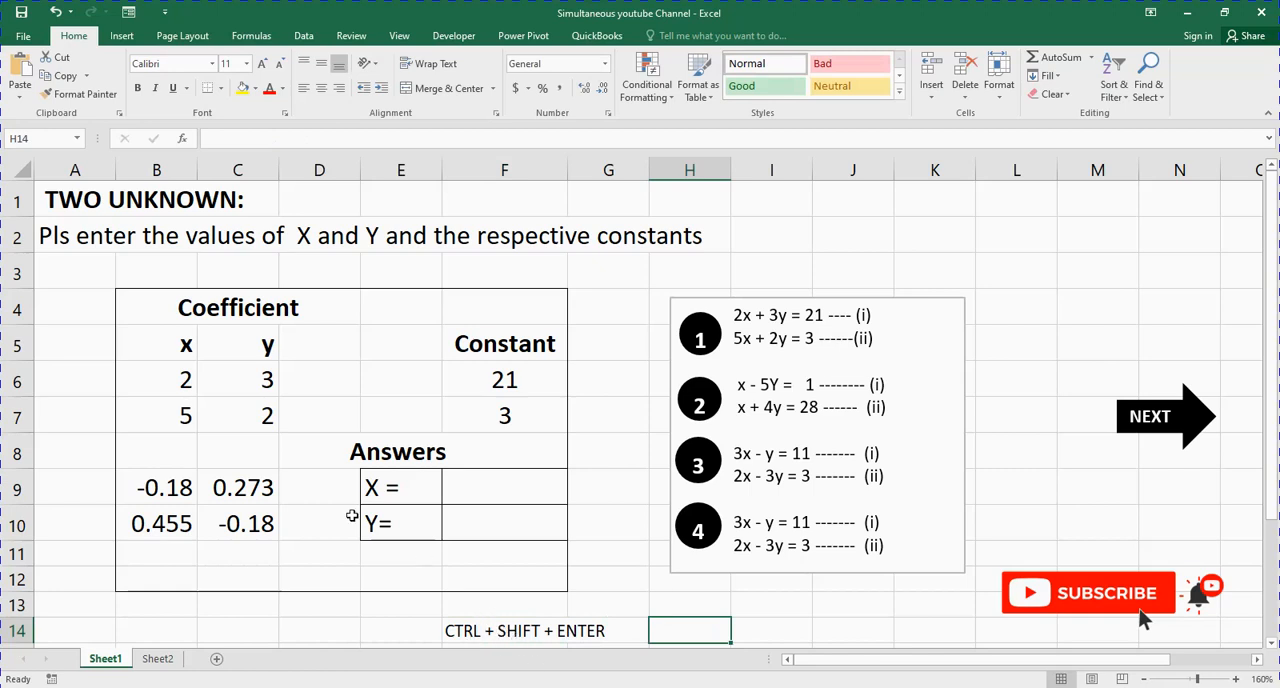
Step: Review the inverse matrix in B9, the coefficients in B6:C7 and the X and Y answer cells in E9:F10
left_click(178, 491)
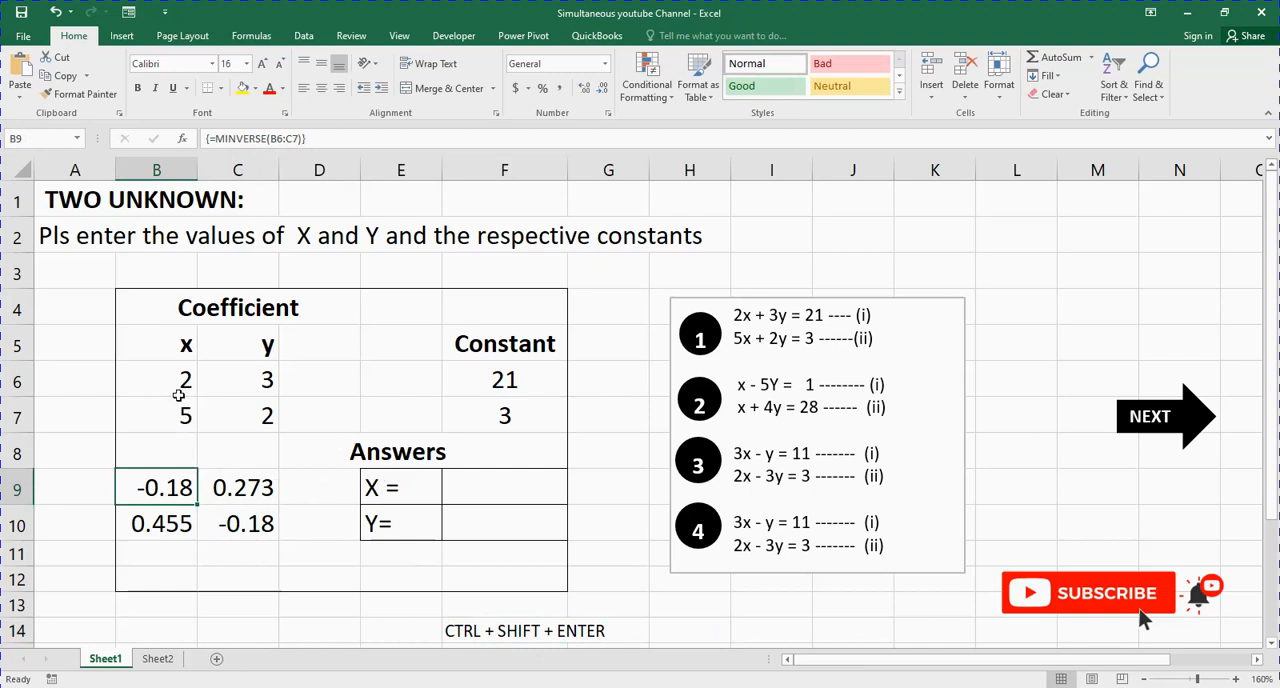
left_click_drag(168, 383, 272, 408)
left_click(505, 490)
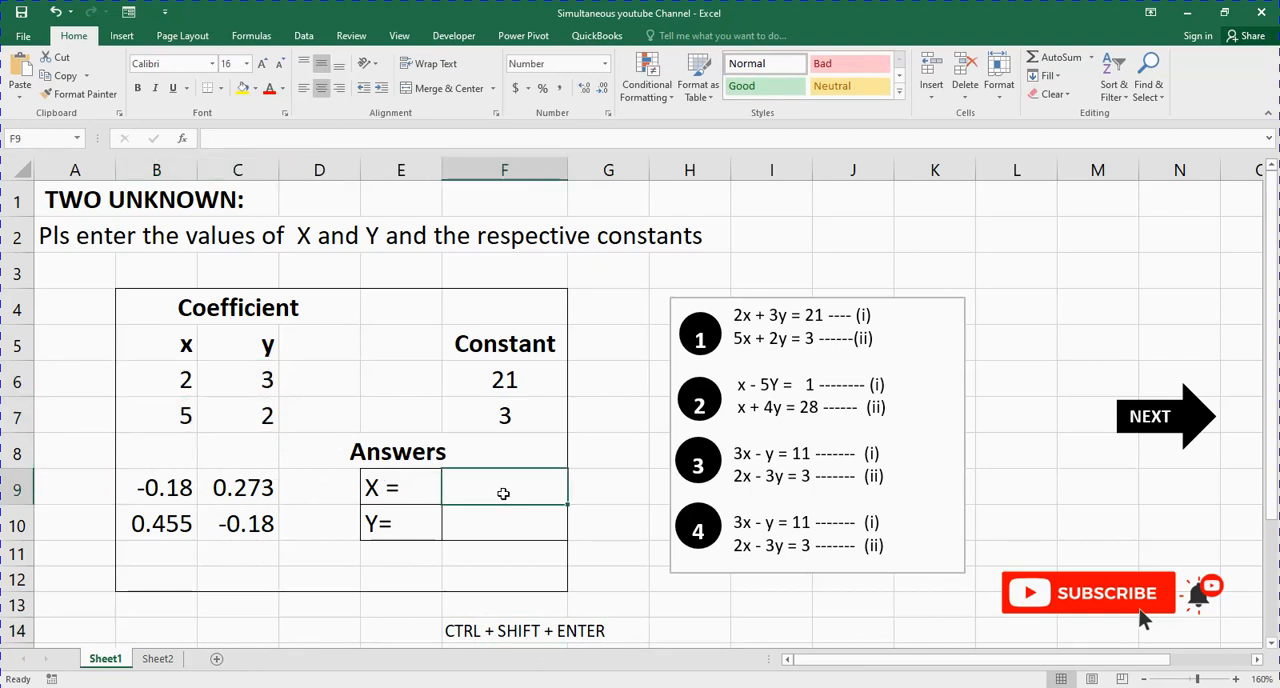
left_click(403, 487)
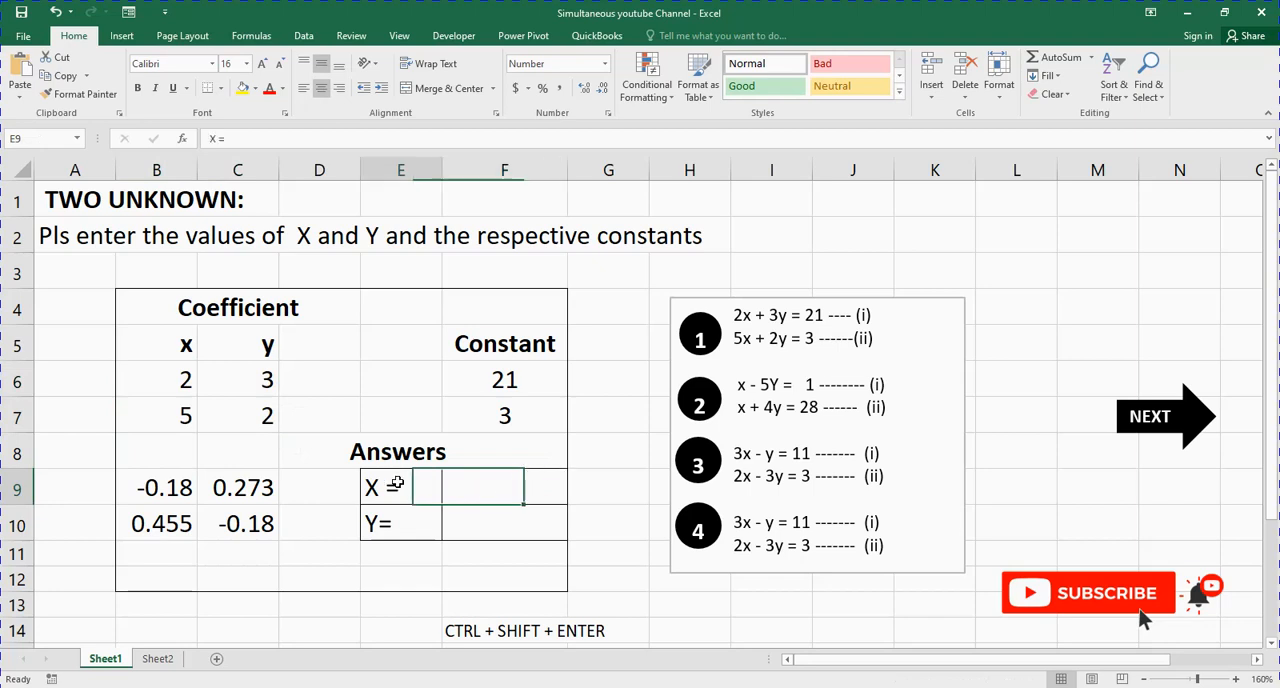
left_click_drag(409, 488, 435, 530)
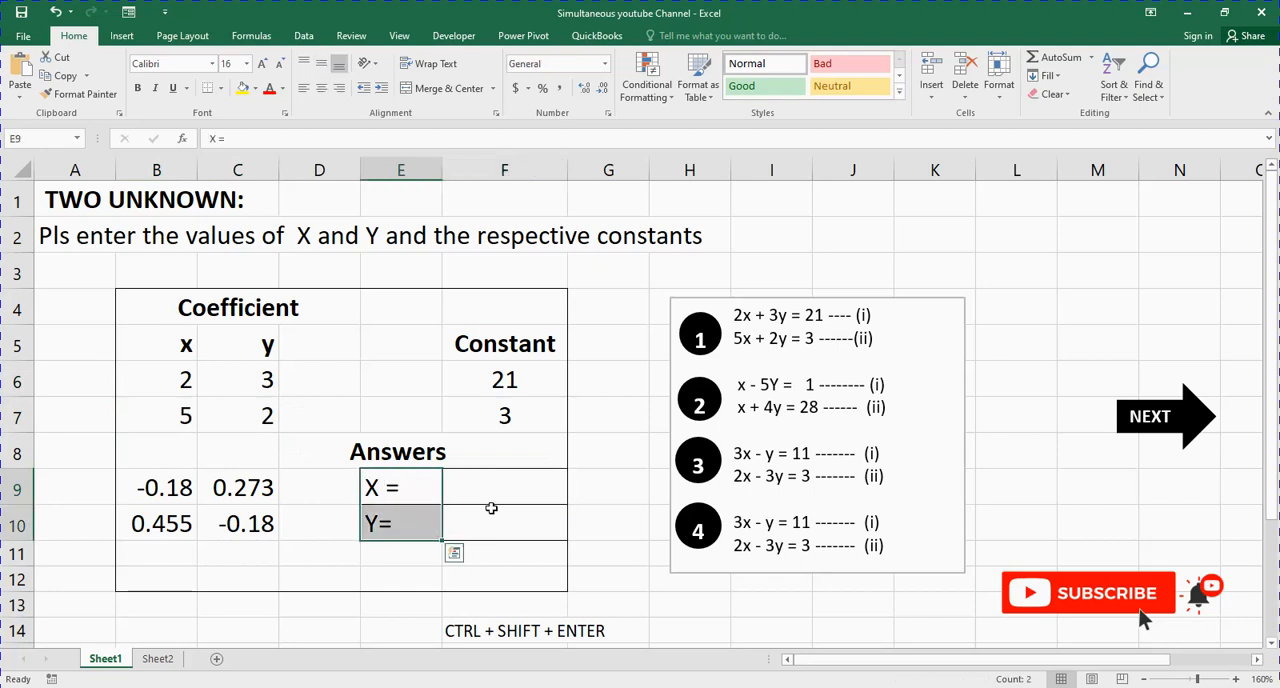
left_click(503, 491)
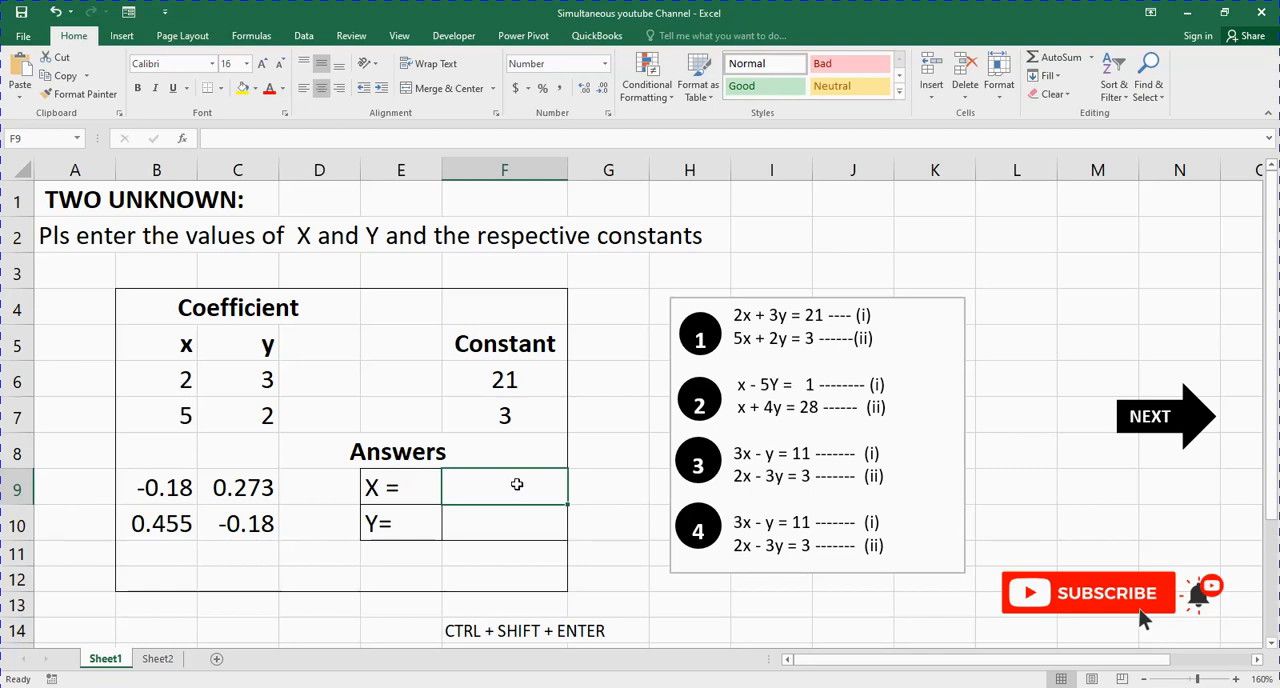
Step: Fill the answer range F9:F10 with the product of the inverse matrix and the constants, using the array formula =MMULT(B9:C10,F6:F7)
left_click_drag(508, 490, 506, 523)
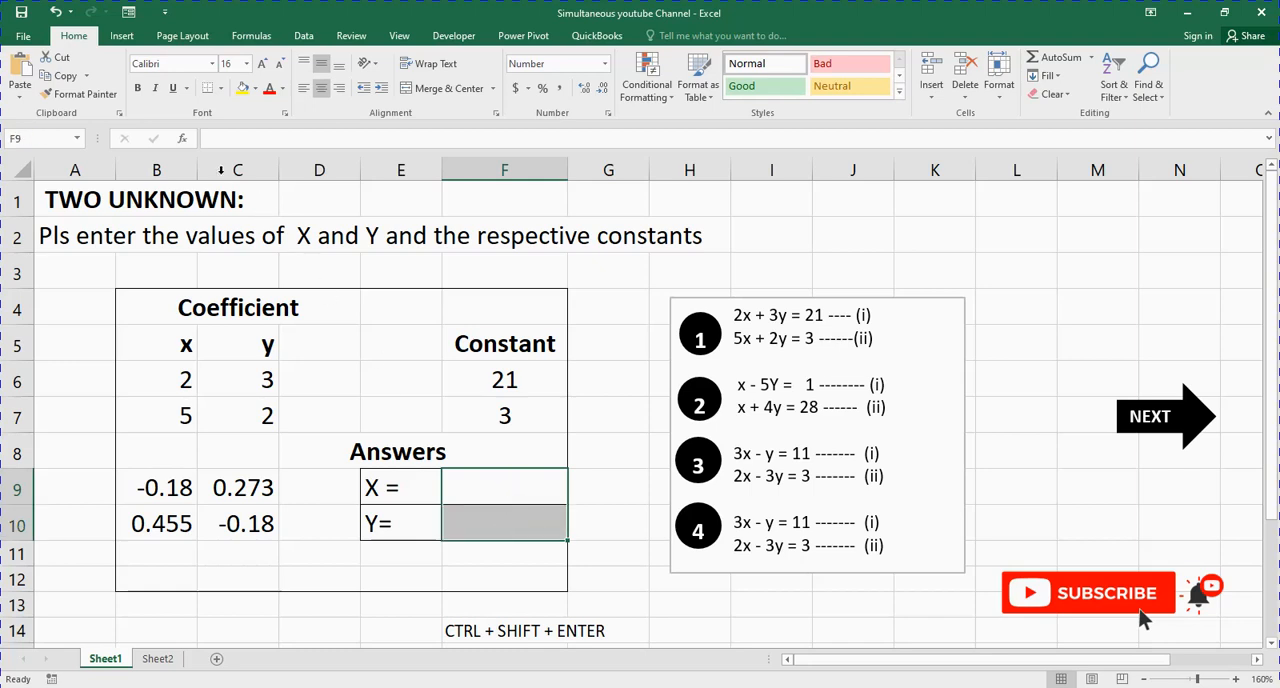
left_click(211, 141)
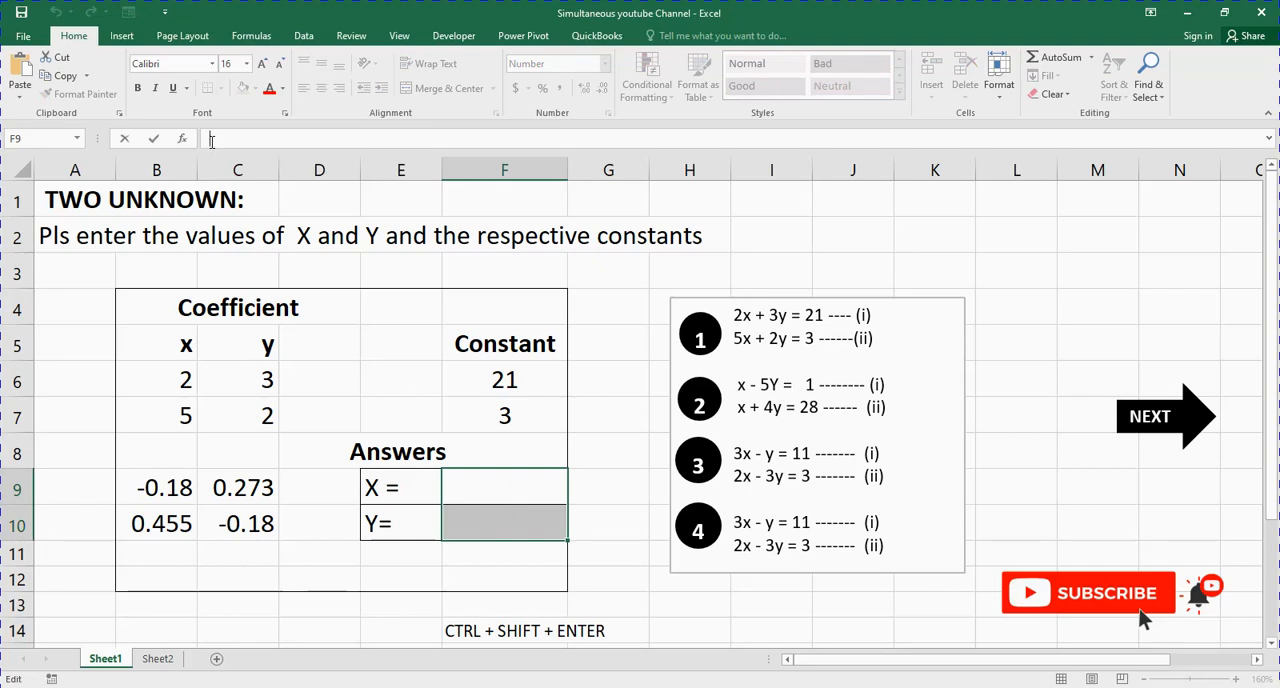
type("=MM")
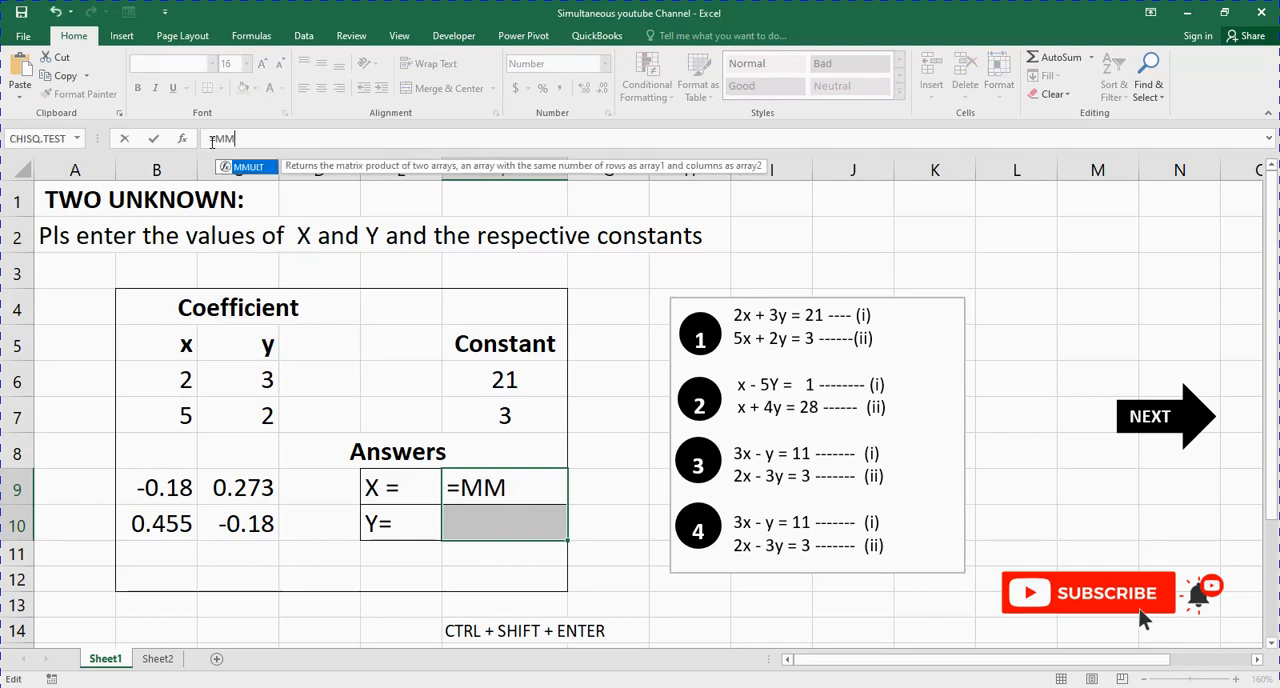
type("ULT")
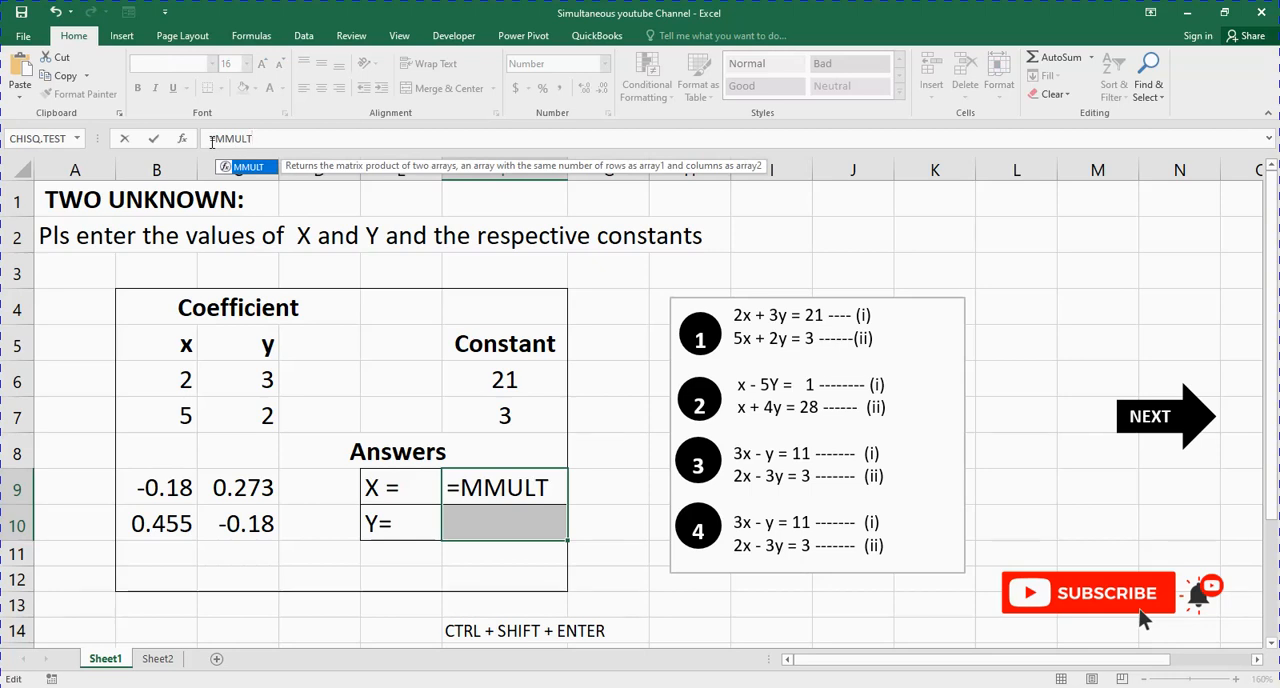
type("(")
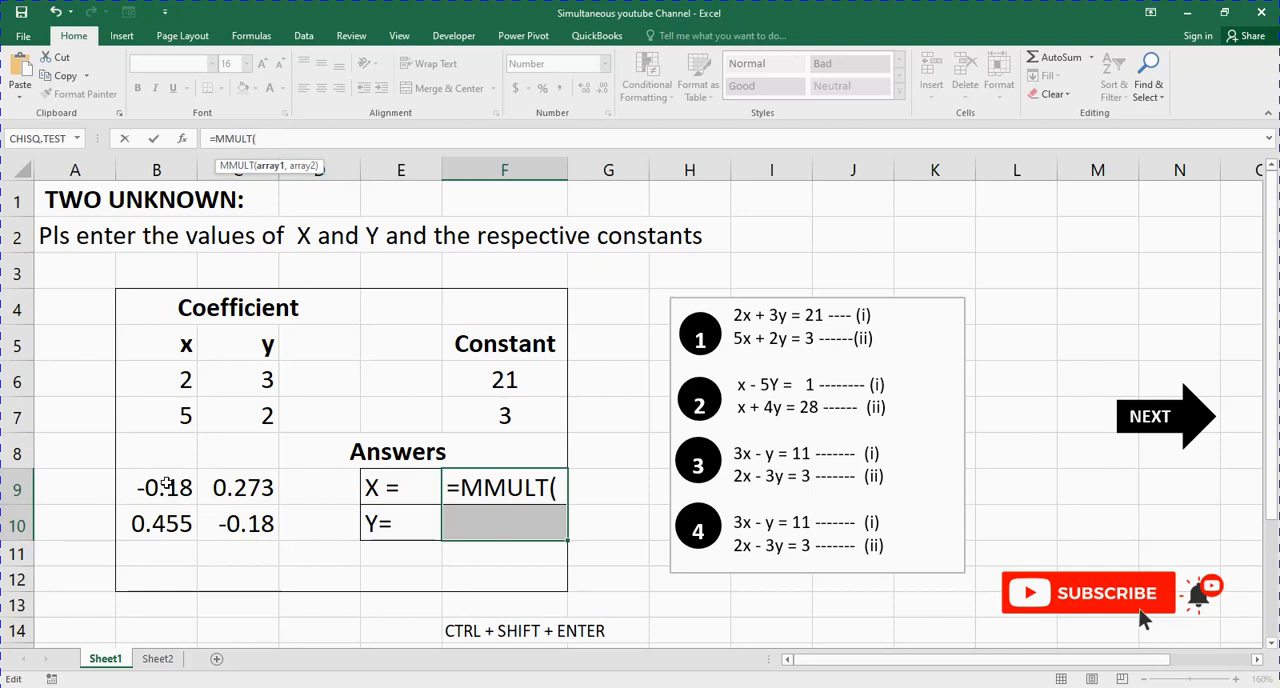
left_click_drag(166, 485, 238, 523)
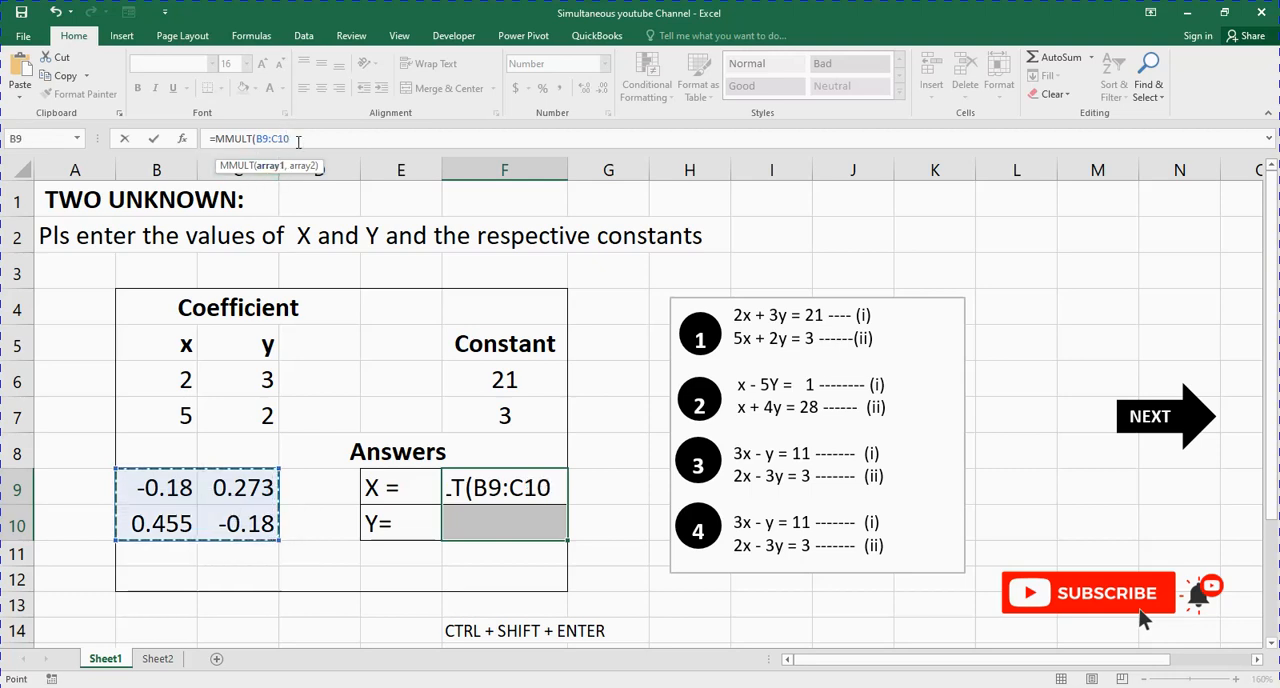
type(",")
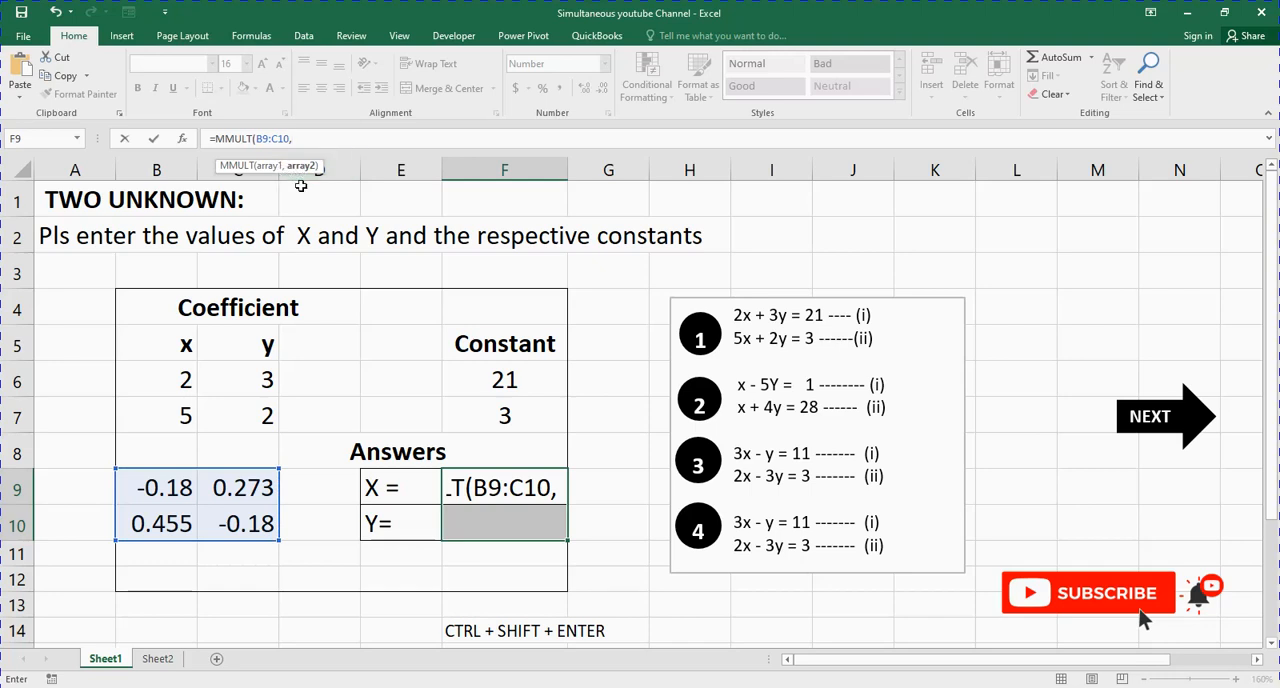
left_click(513, 374)
left_click_drag(513, 374, 505, 416)
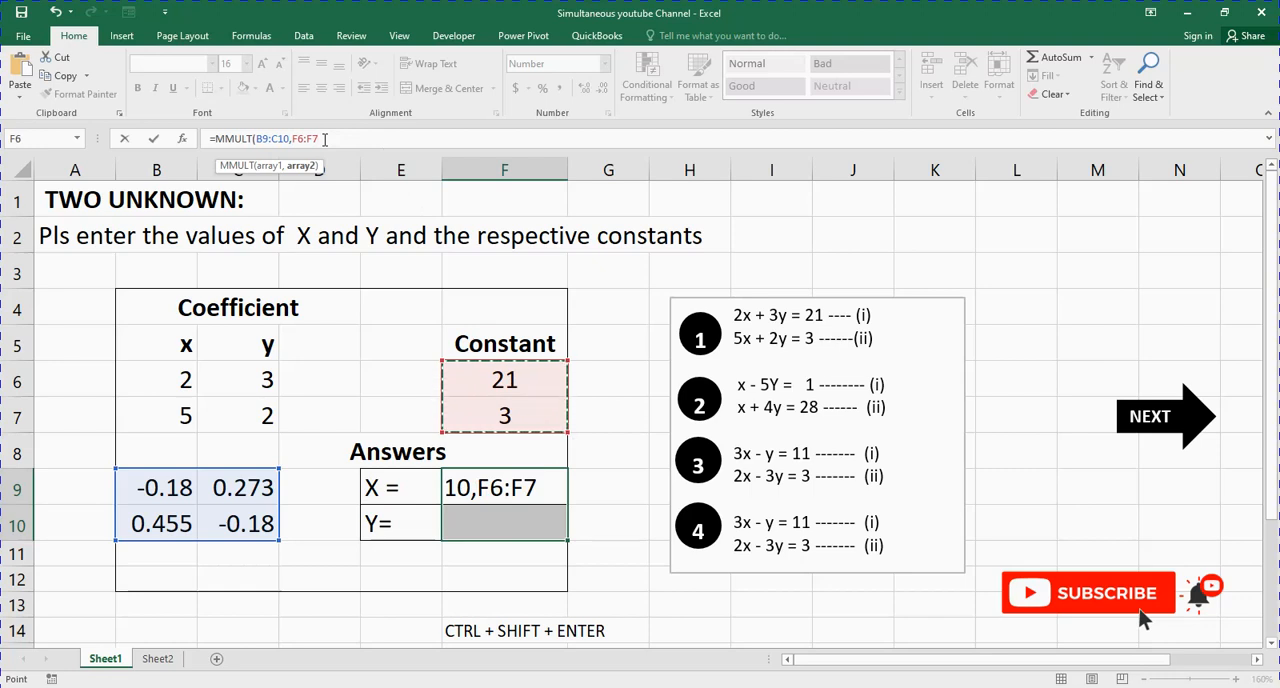
type(")")
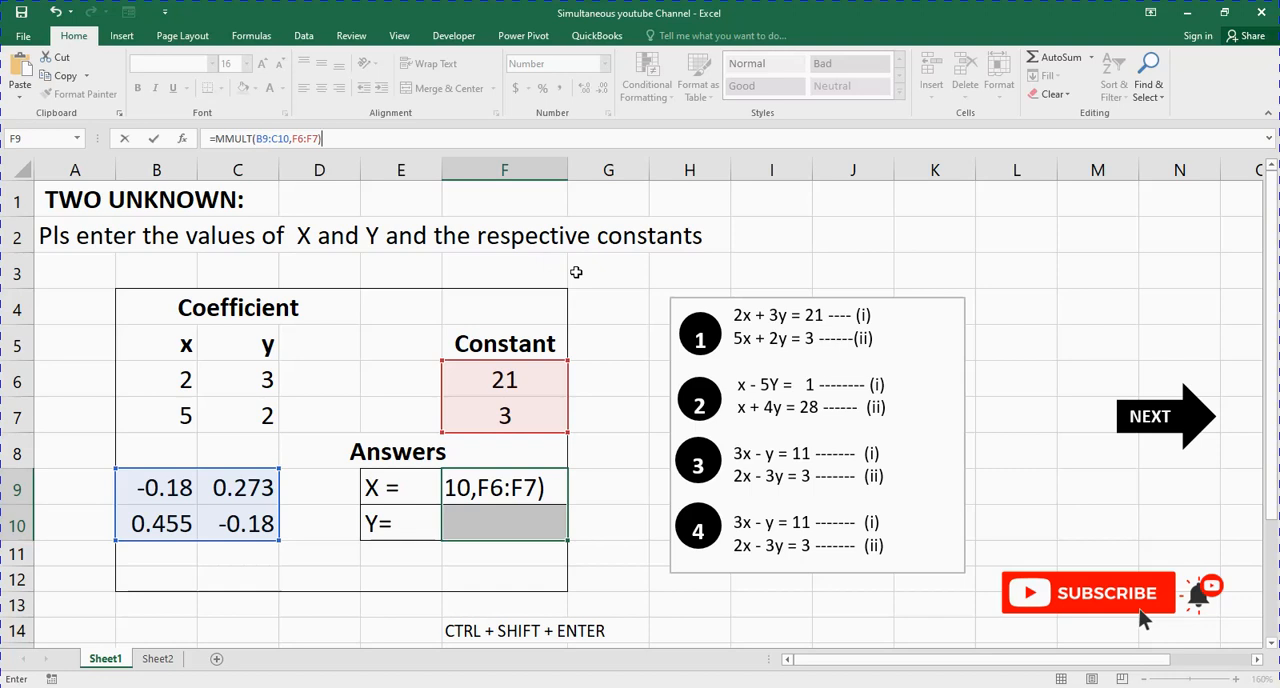
key("ctrl+shift+Return")
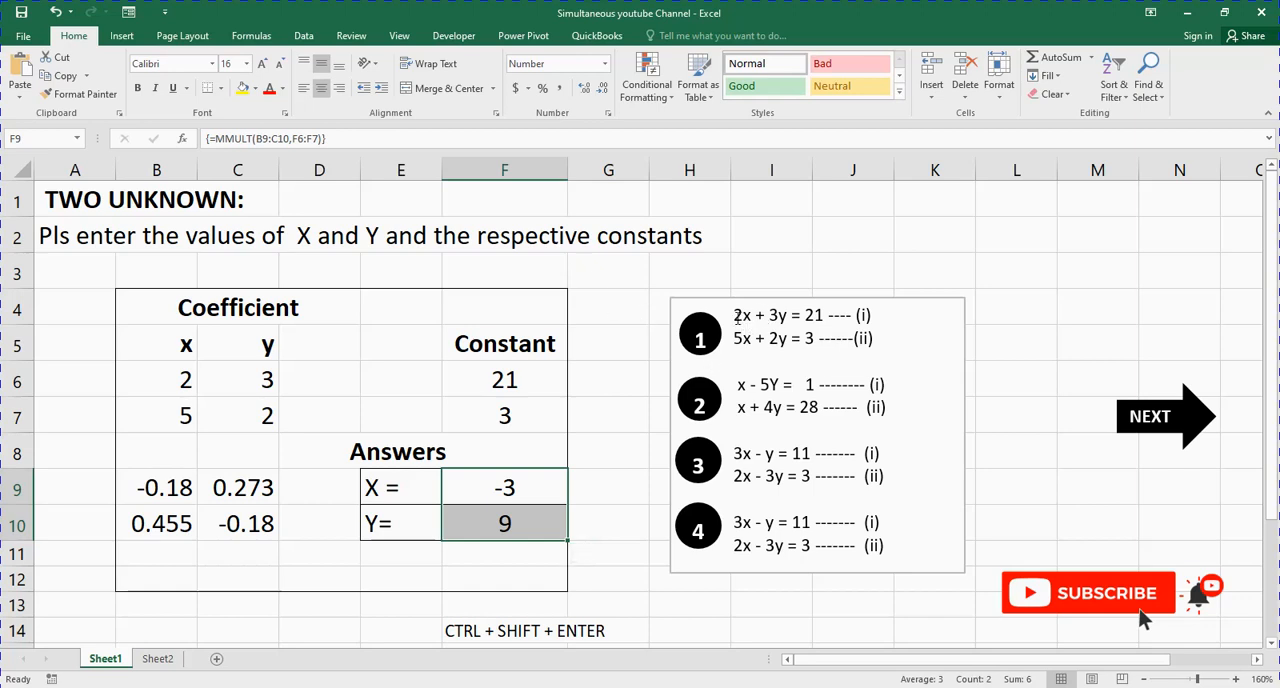
Step: Compare the two equations of problem 1 with the X and Y answers in F9:F10
left_click_drag(737, 316, 883, 340)
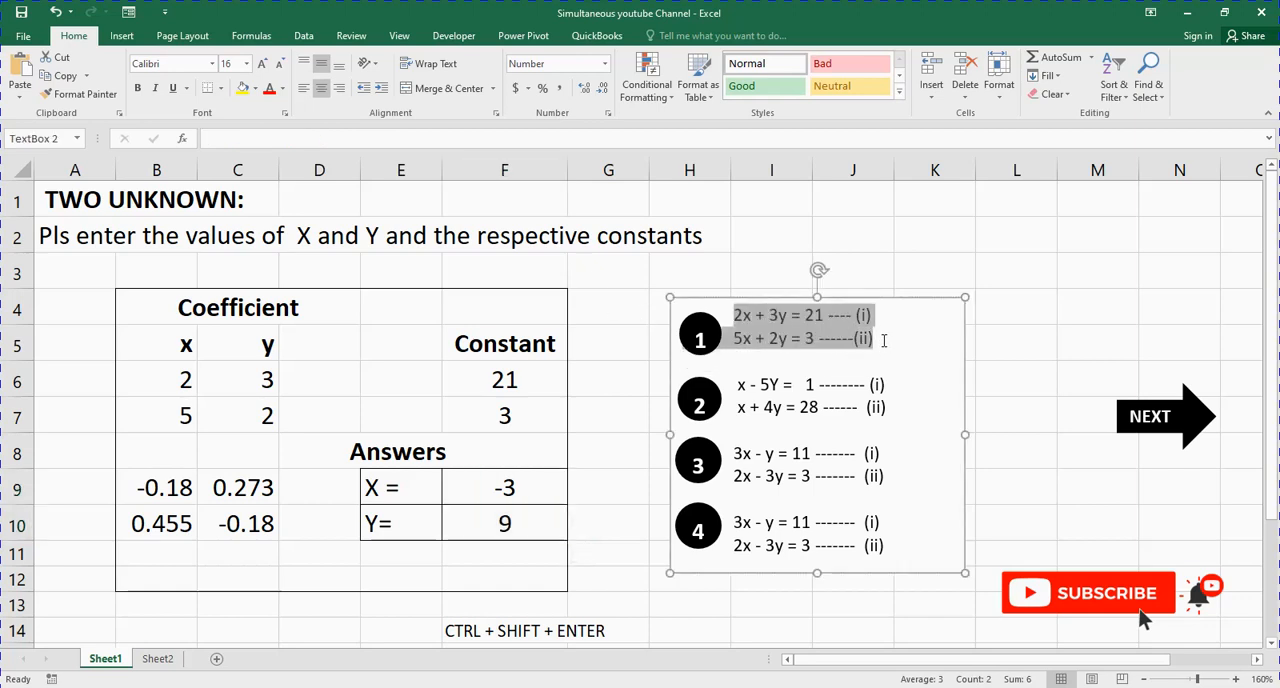
left_click(525, 494)
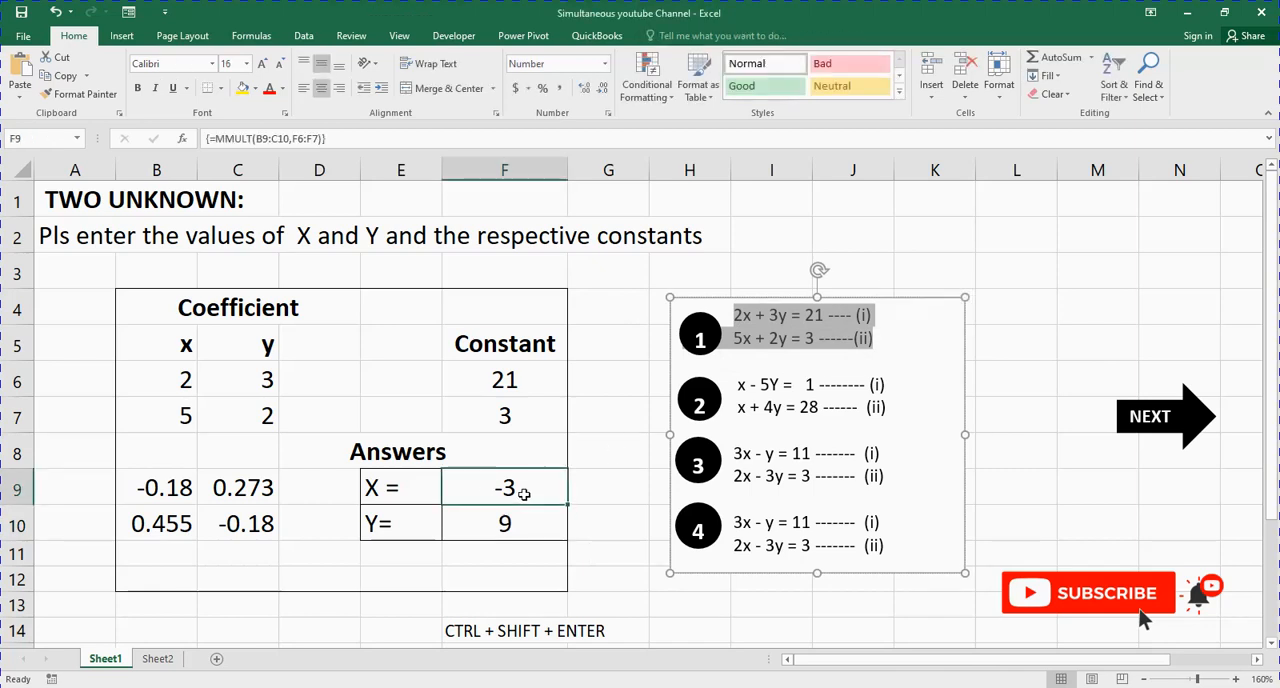
left_click(522, 527)
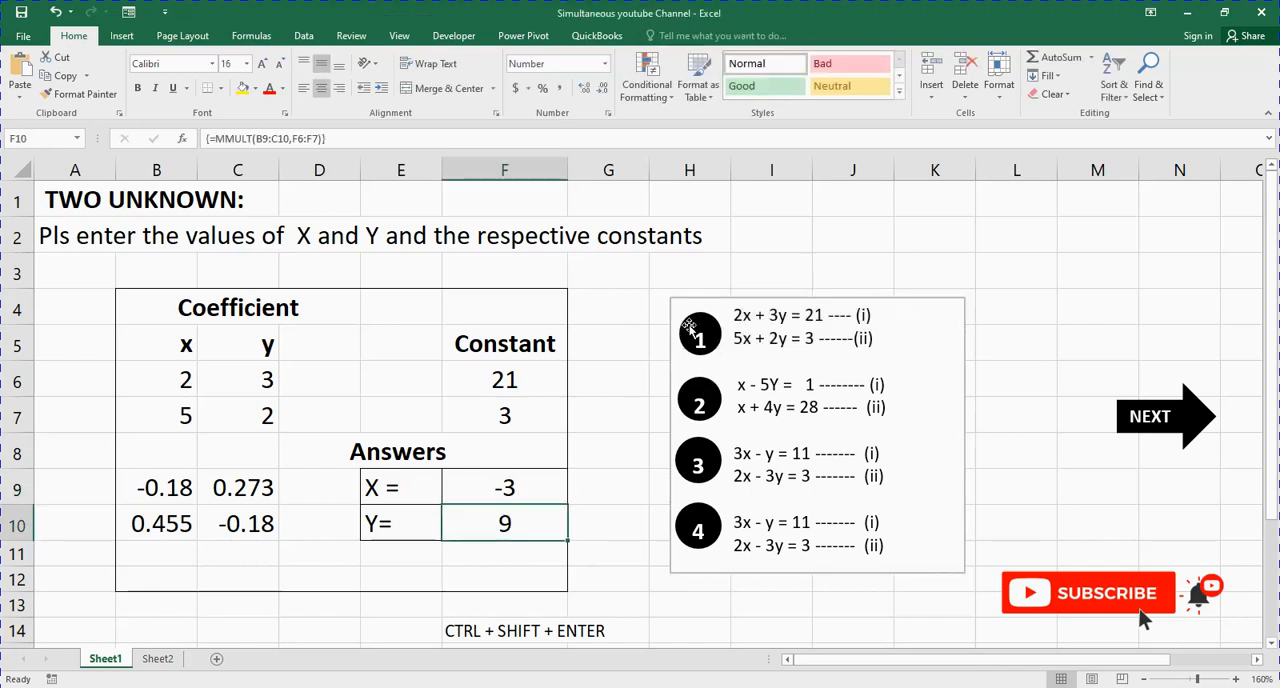
left_click(622, 285)
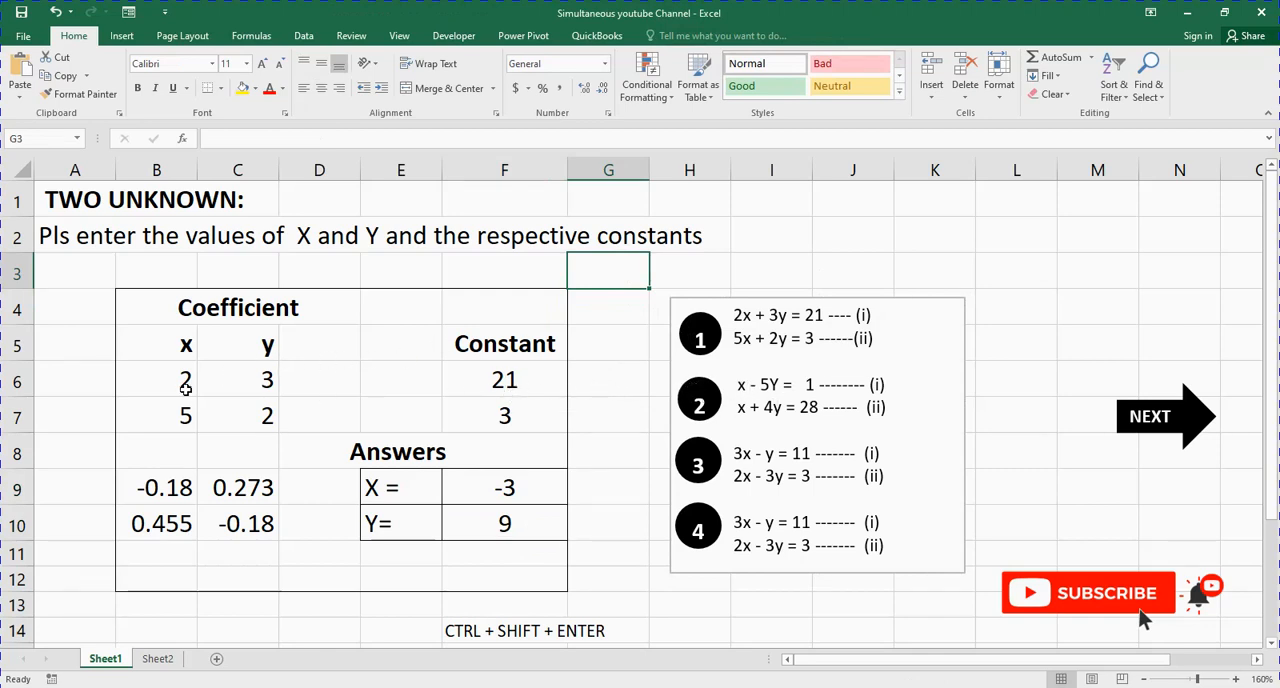
Step: Replace the first-row coefficients with those of equation (i) of problem 2: 1 in B6 and -5 in C6
left_click_drag(186, 378, 269, 413)
left_click_drag(505, 382, 508, 410)
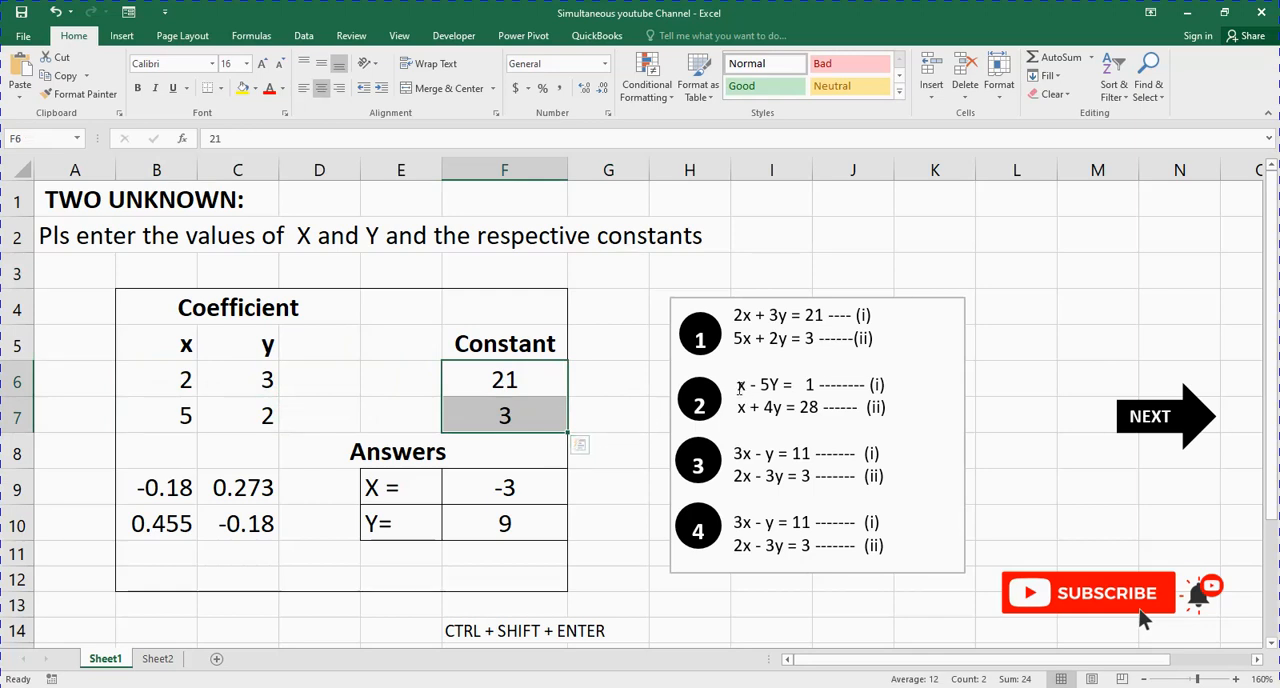
left_click(182, 379)
type("1")
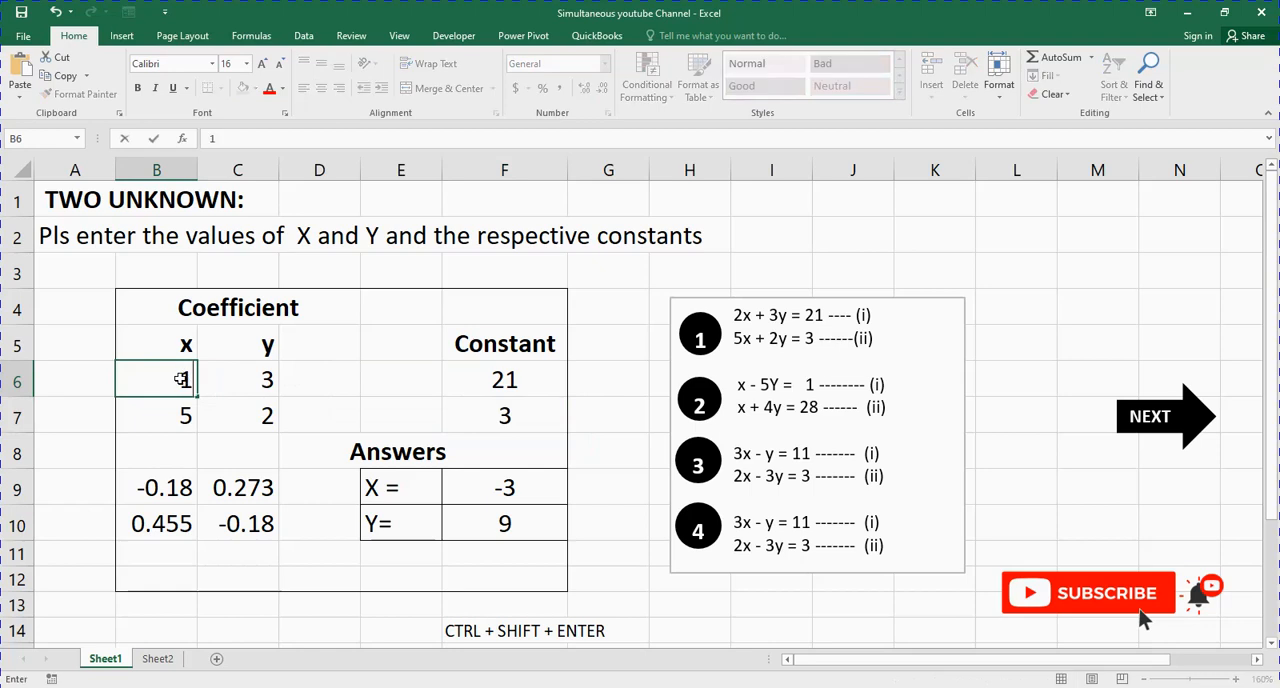
key("Tab")
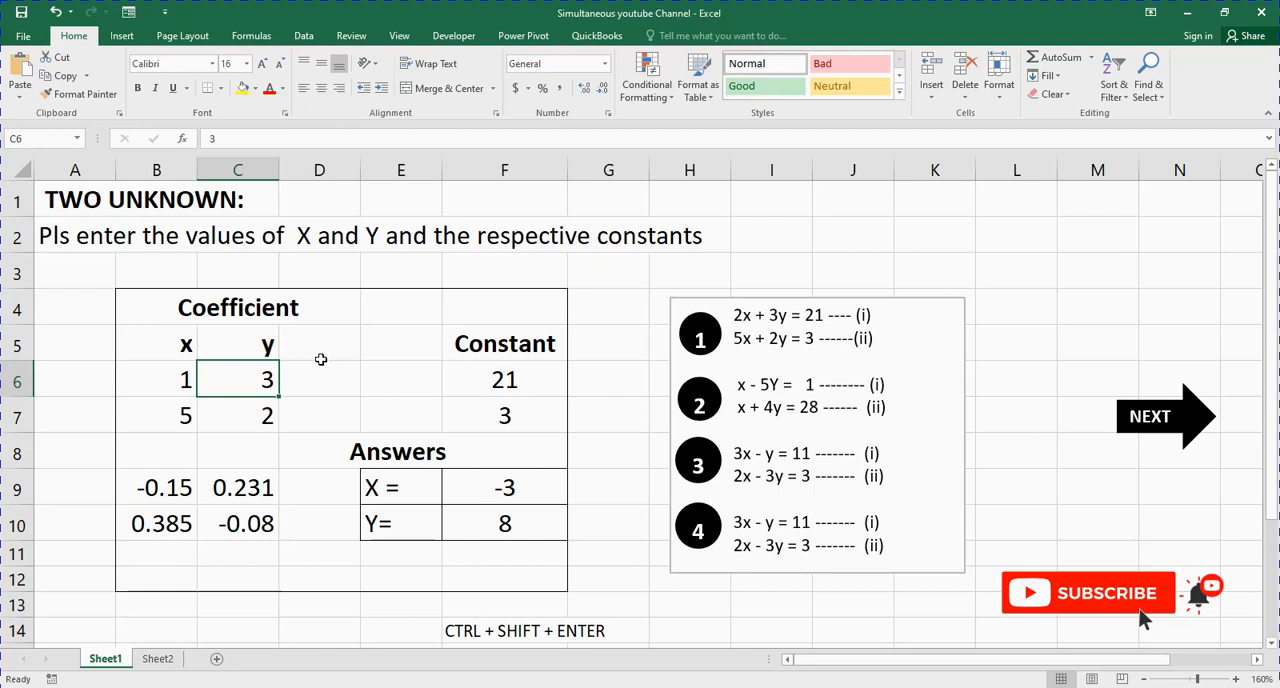
type("-5")
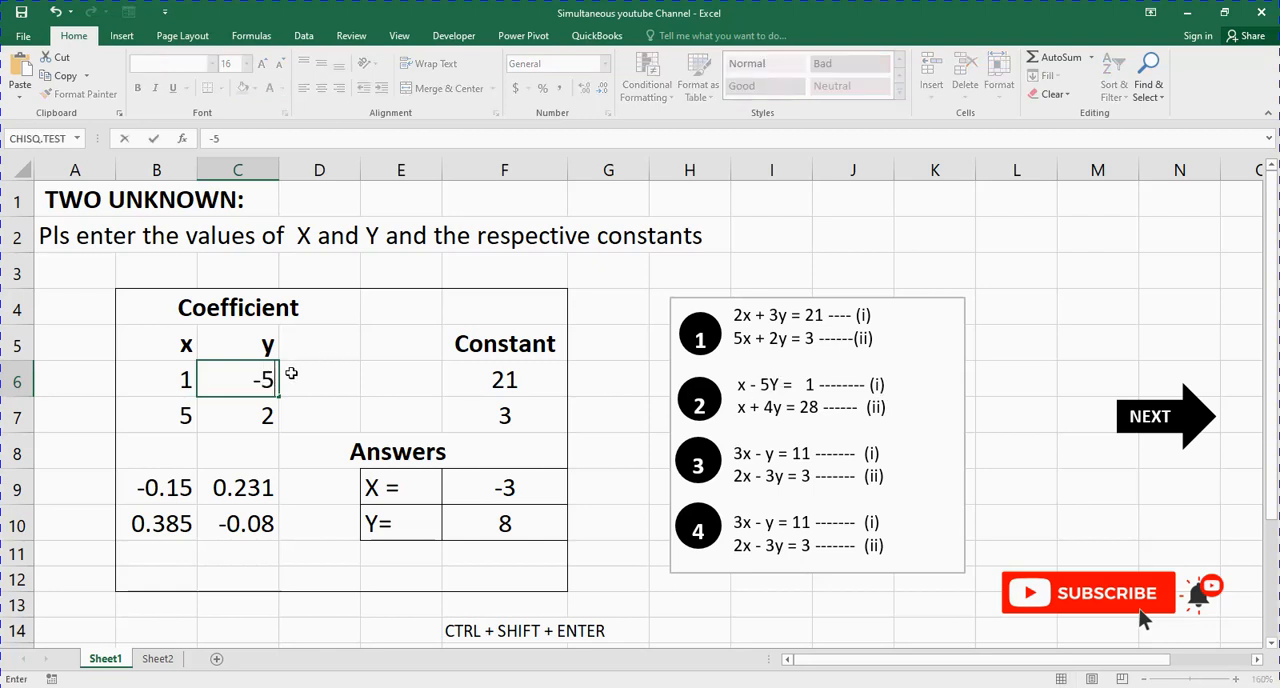
key("Return")
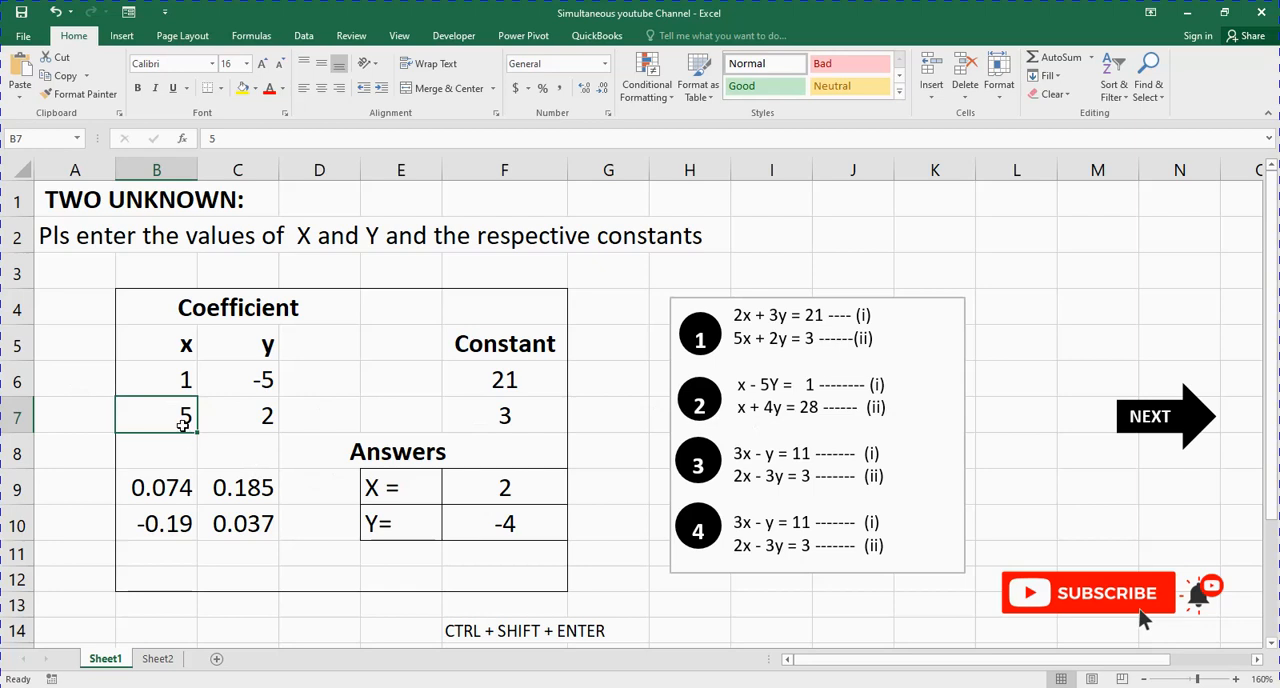
Step: Replace the second-row coefficients with those of equation (ii) of problem 2: 1 in B7 and 4 in C7
type("1")
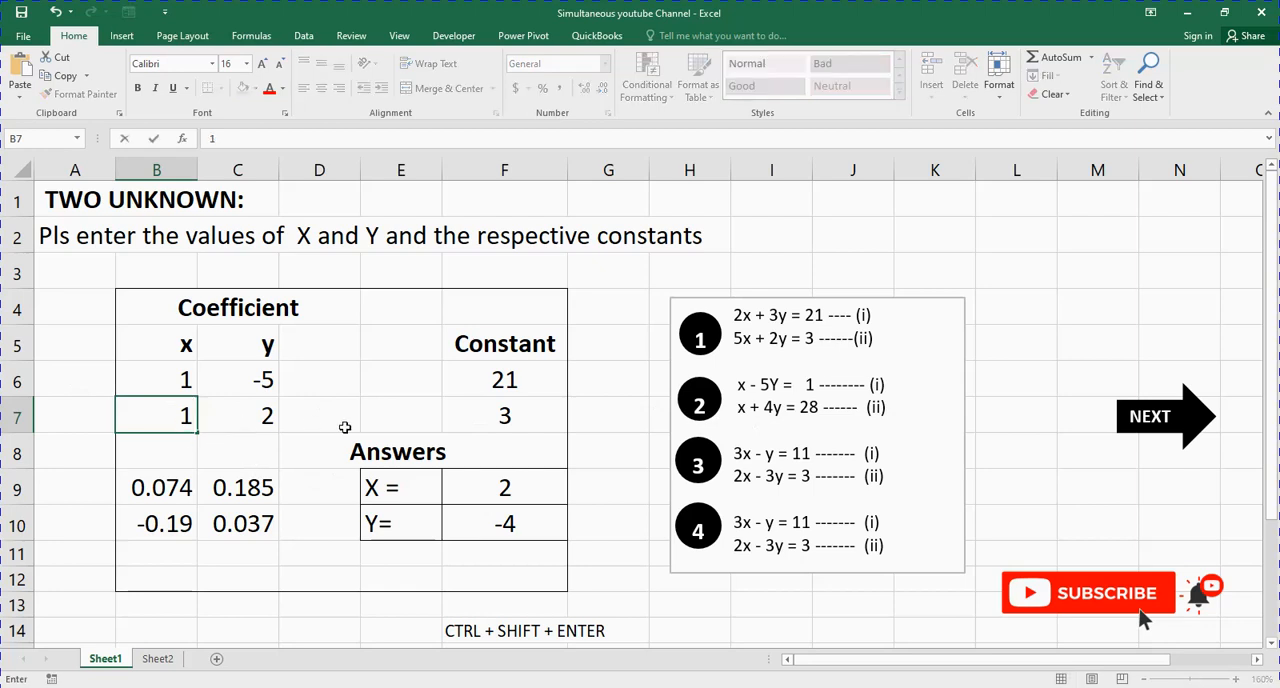
left_click(251, 415)
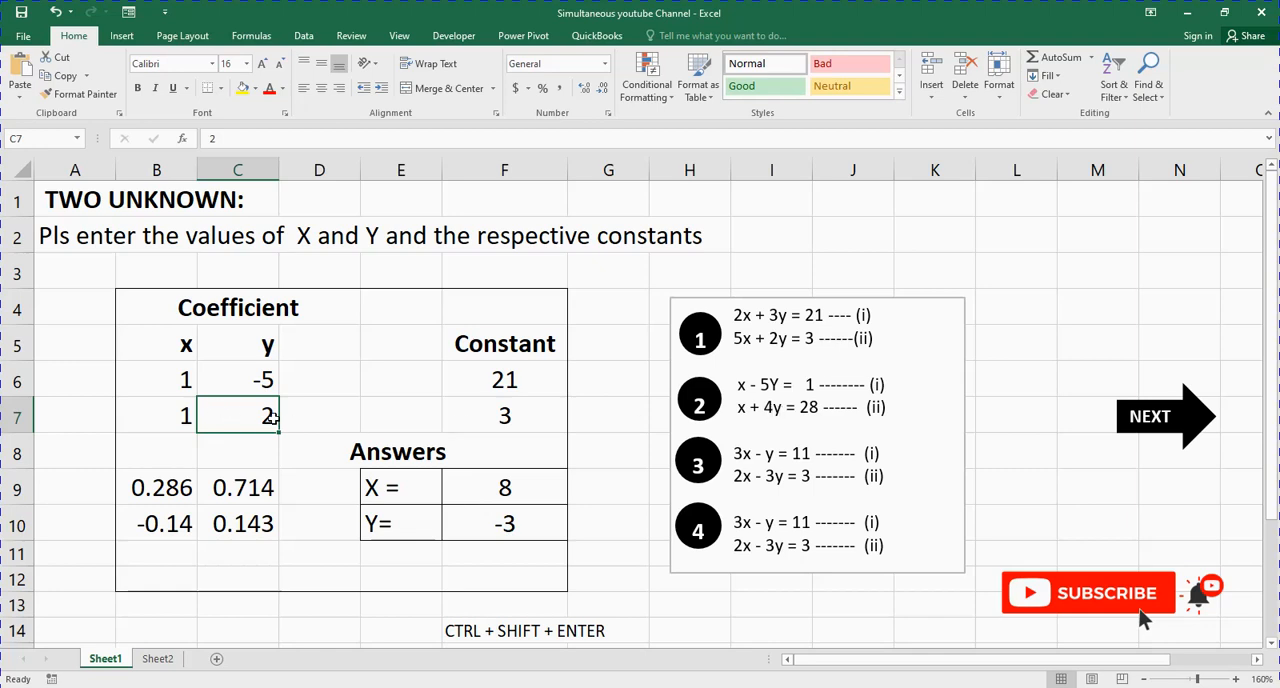
type("4")
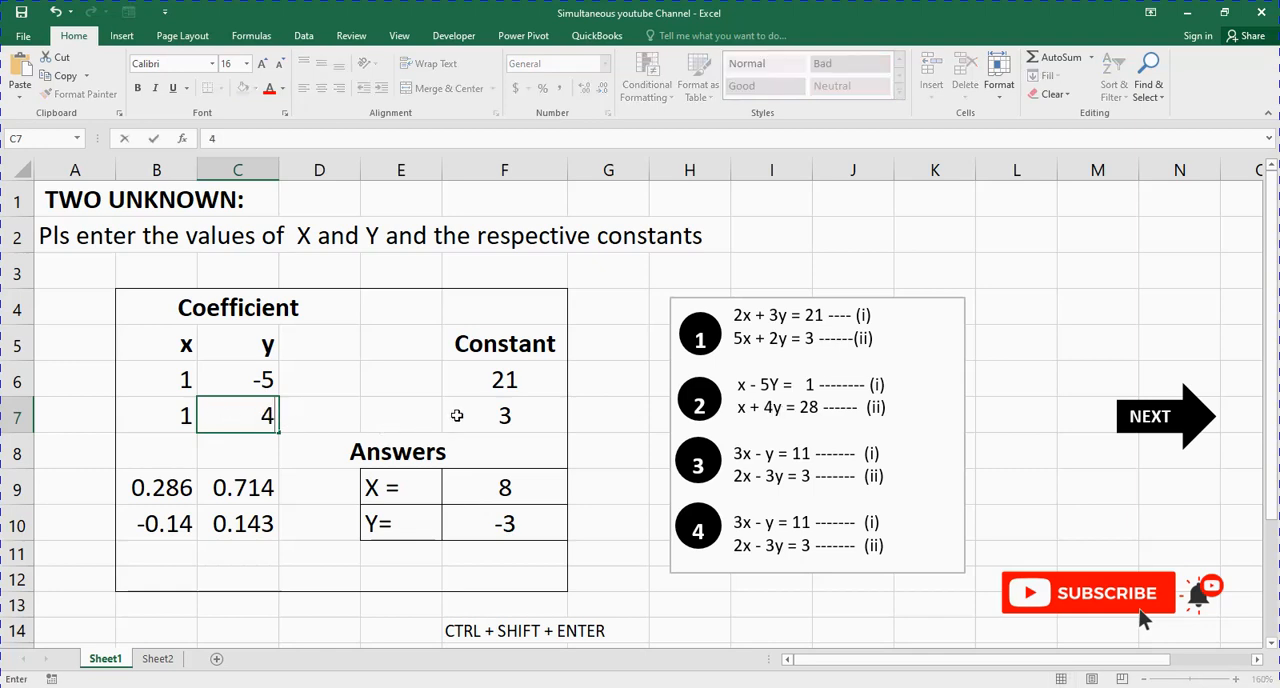
left_click(456, 415)
Step: Replace the constants with those of problem 2's equations: 1 in F6 and 28 in F7
left_click(508, 381)
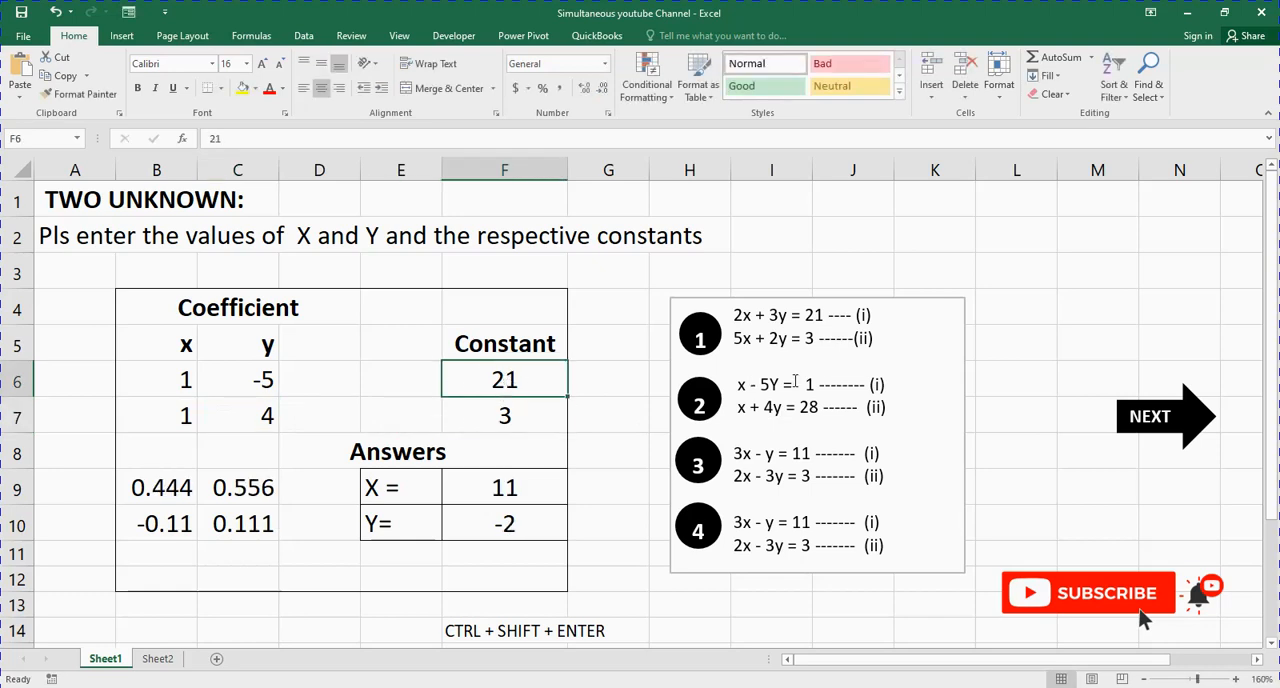
left_click_drag(173, 380, 260, 382)
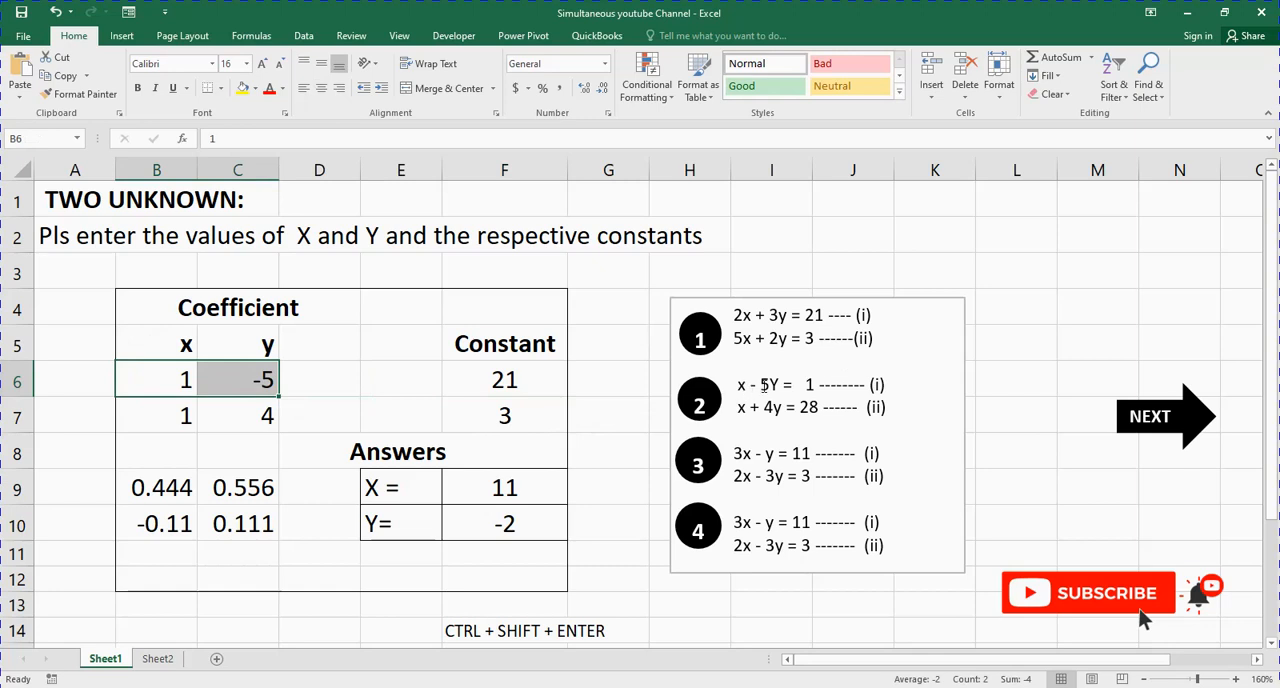
left_click(528, 384)
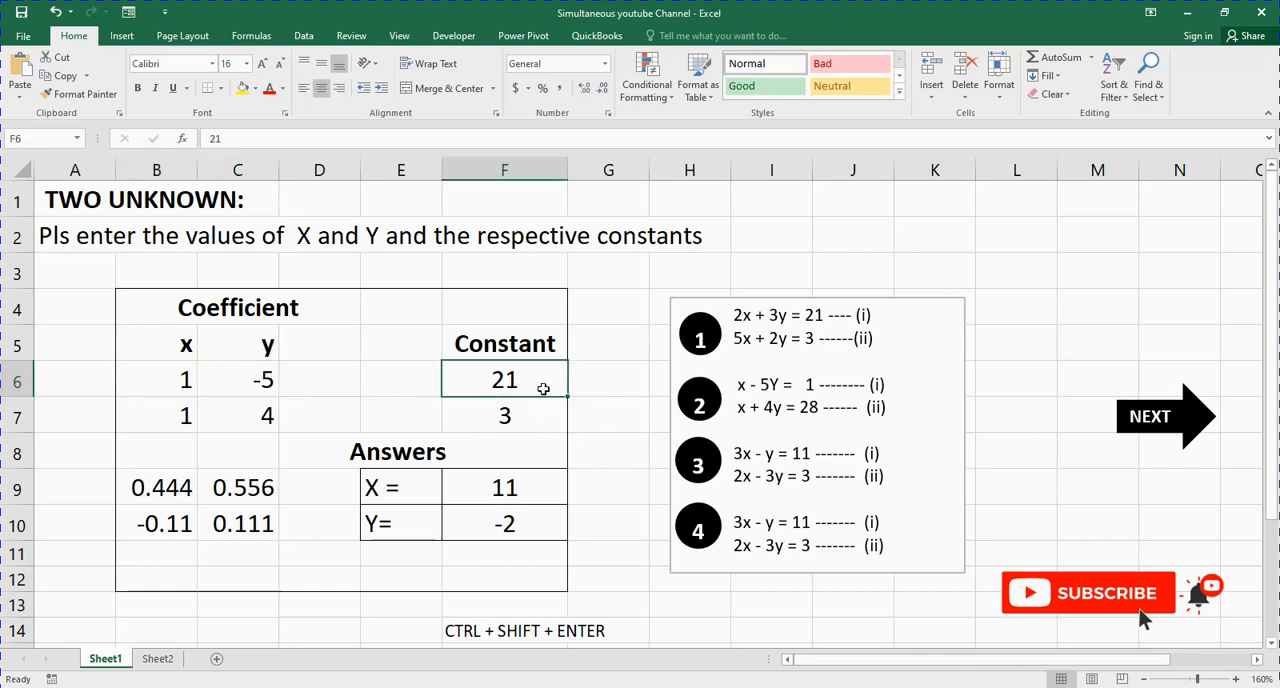
left_click(810, 386)
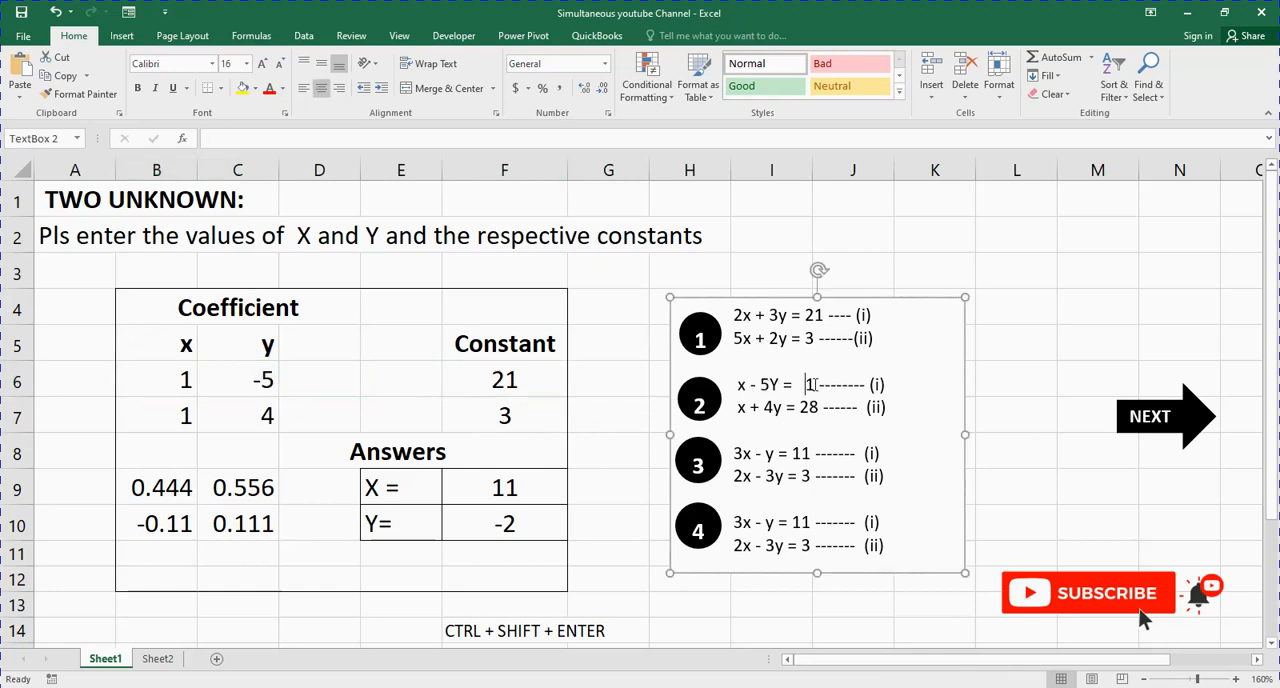
left_click(487, 390)
type("1")
key("Return")
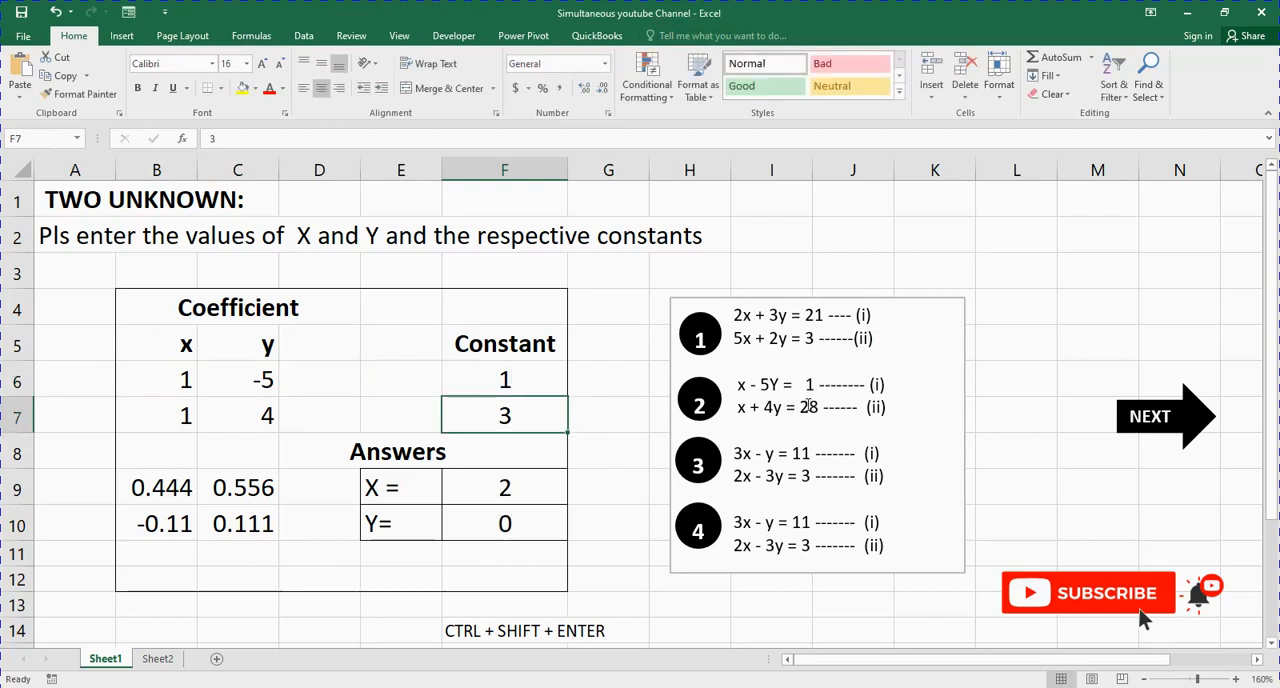
key("BackSpace")
type("28")
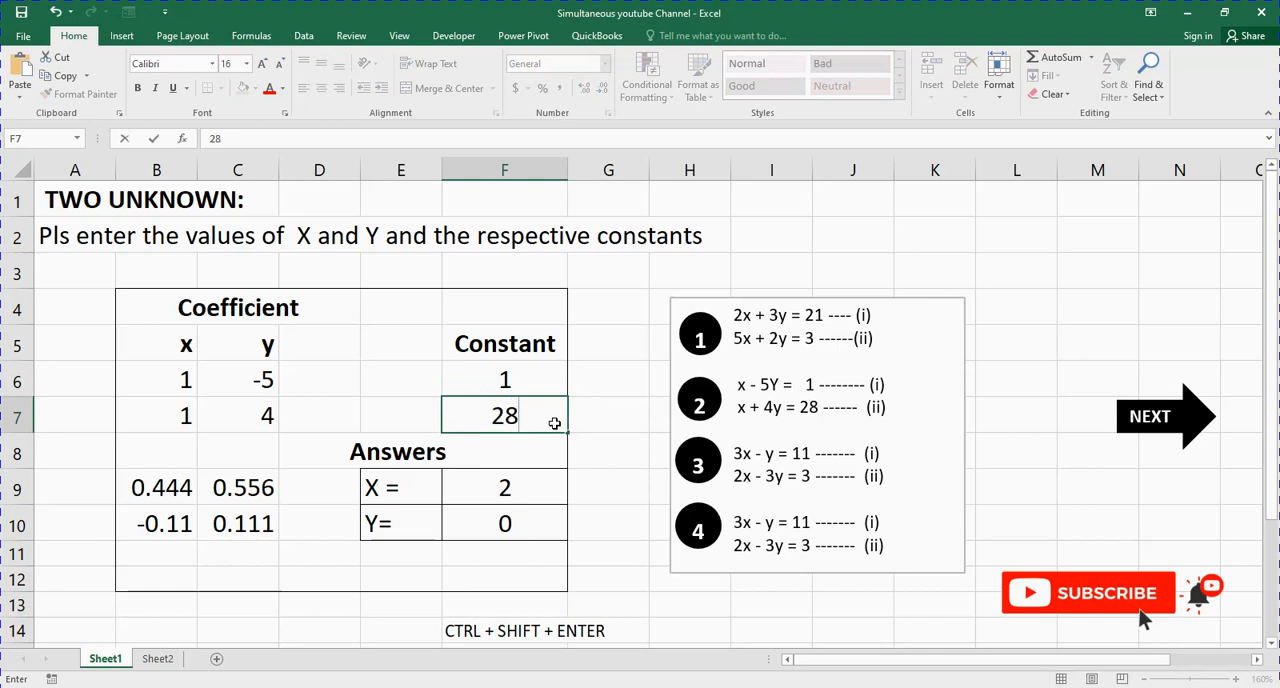
key("Return")
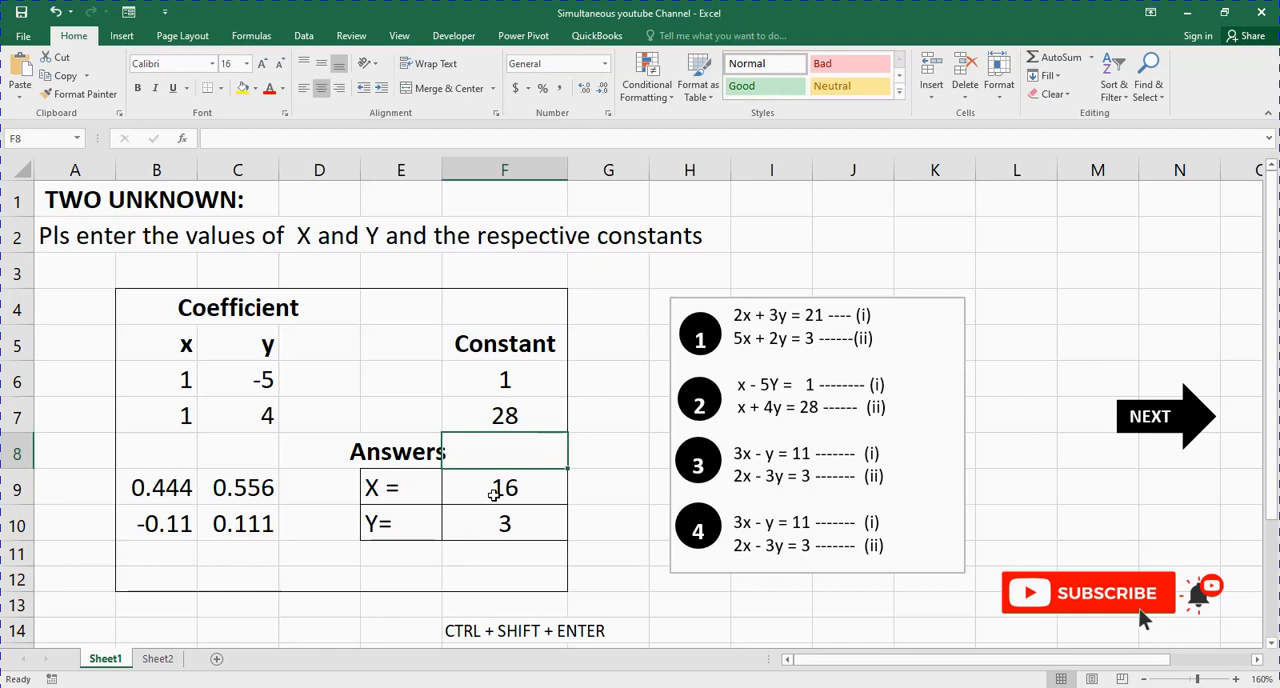
left_click(506, 532)
left_click(507, 487)
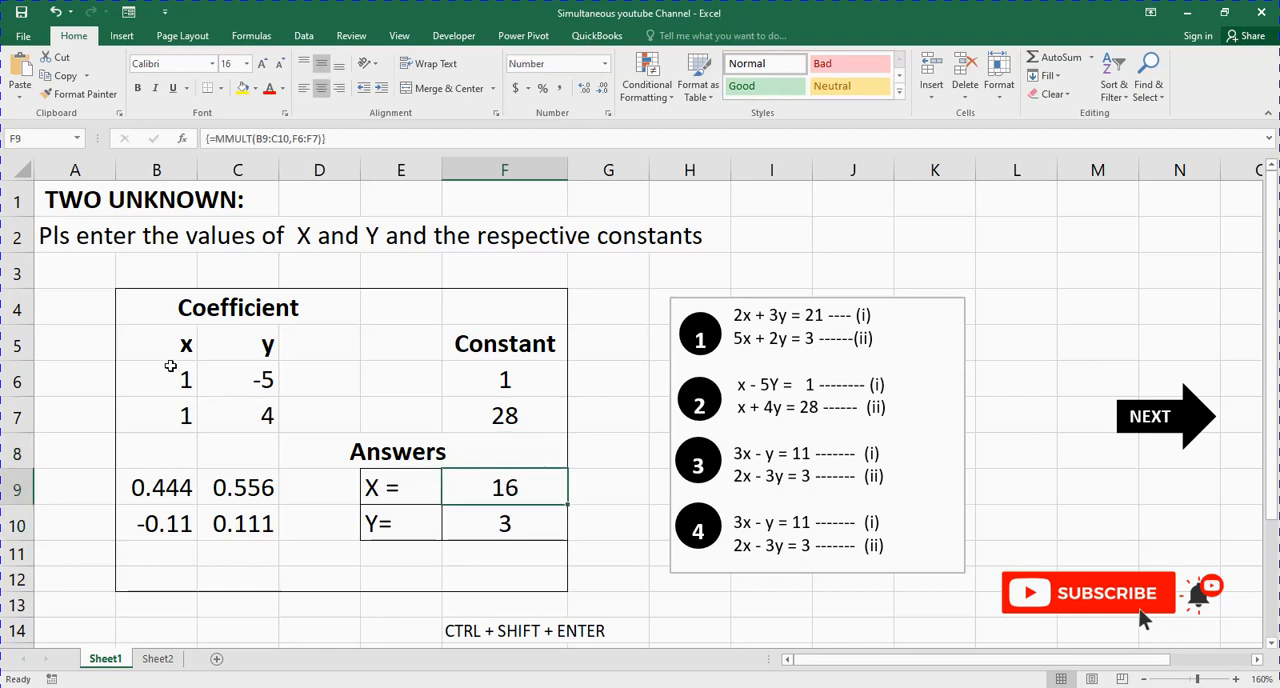
Step: Replace the first-row coefficients with those of equation (i) of problem 3: 3 in B6 and -1 in C6
left_click_drag(170, 366, 280, 410)
left_click_drag(486, 380, 489, 420)
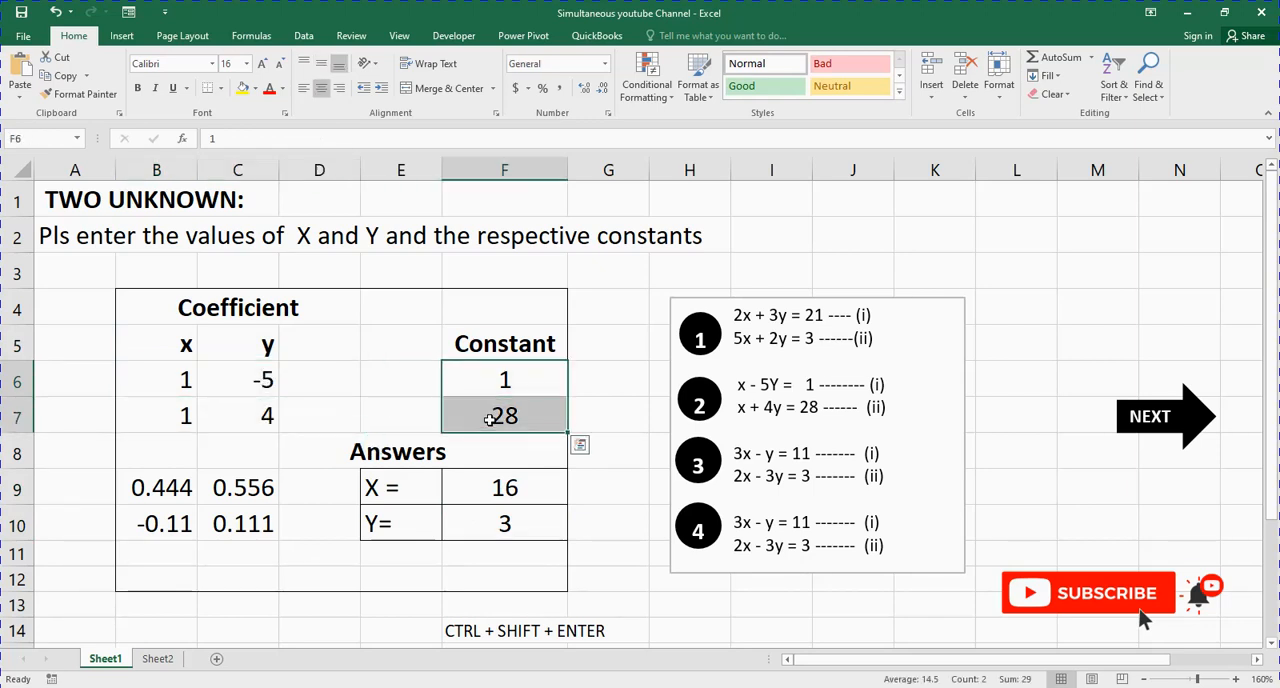
left_click(737, 457)
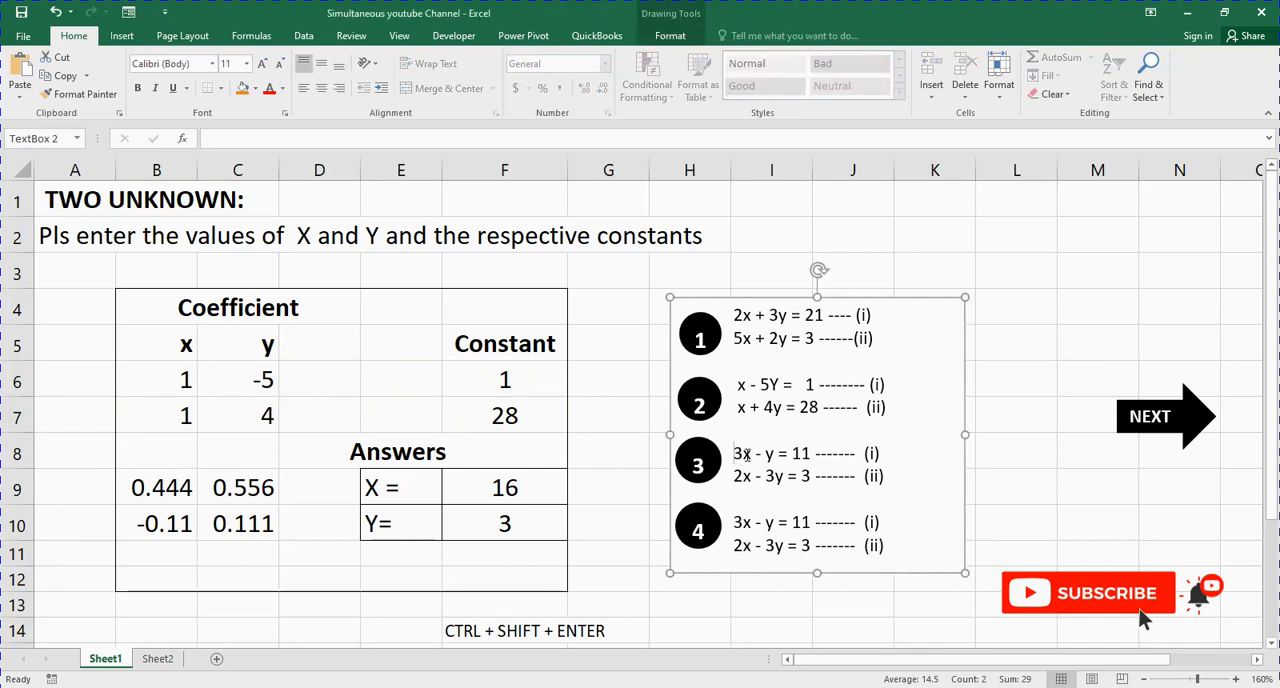
left_click(186, 380)
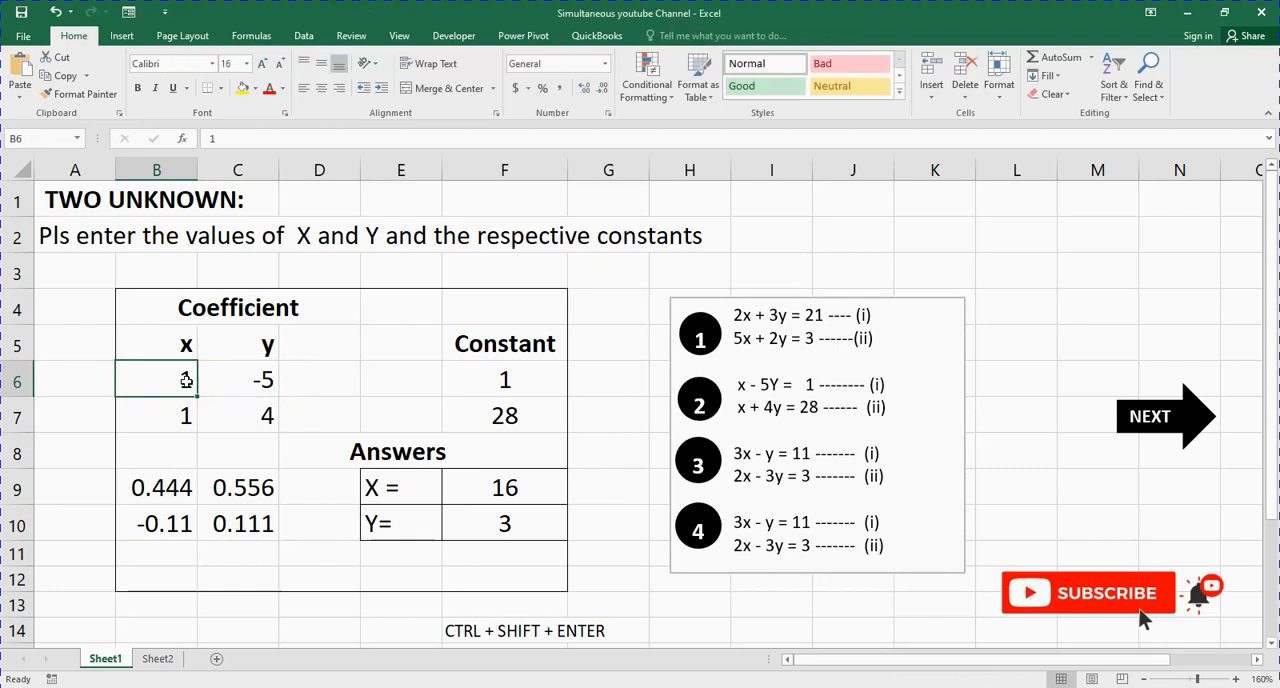
type("3")
key("Tab")
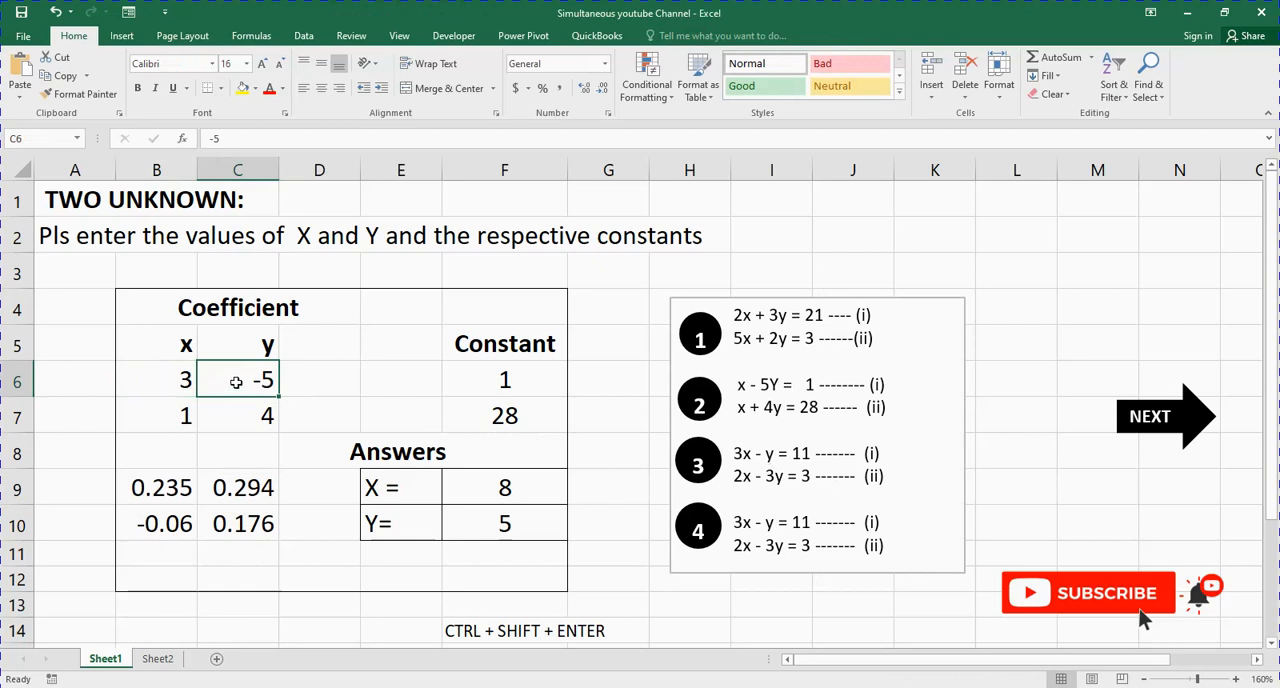
type("-1")
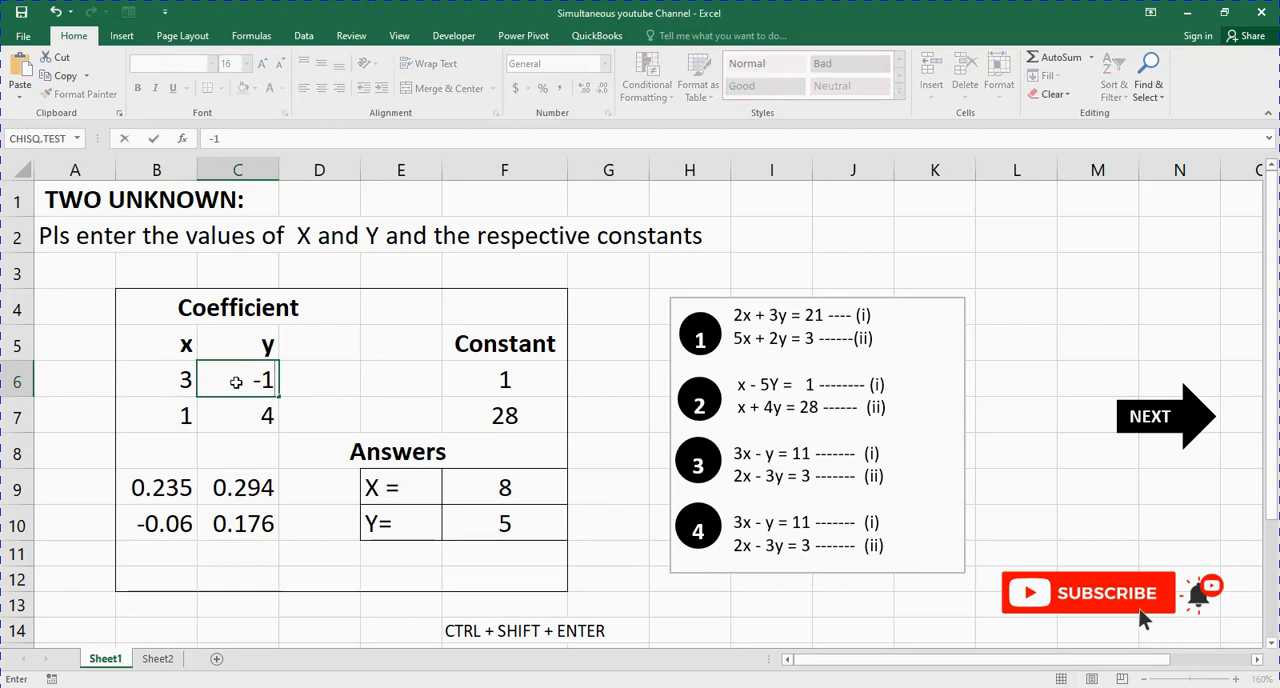
key("Return")
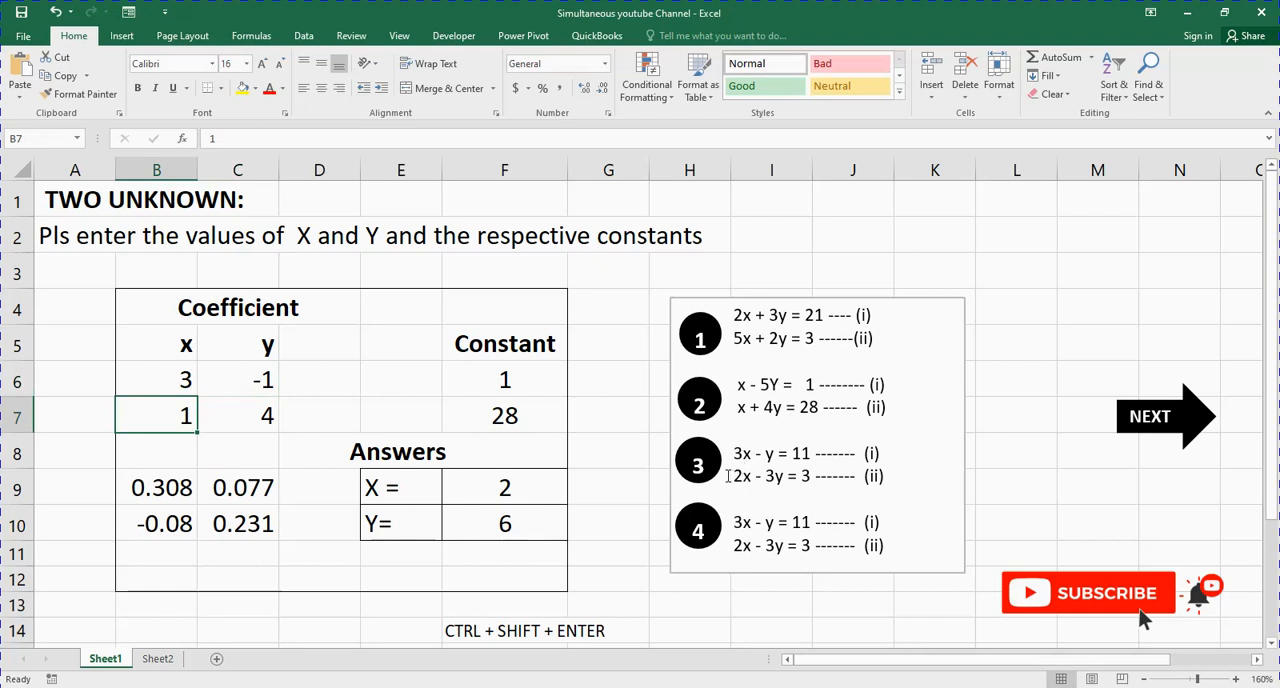
Step: Replace the second-row coefficients with those of equation (ii) of problem 3: 2 in B7 and -3 in C7
left_click_drag(729, 477, 880, 493)
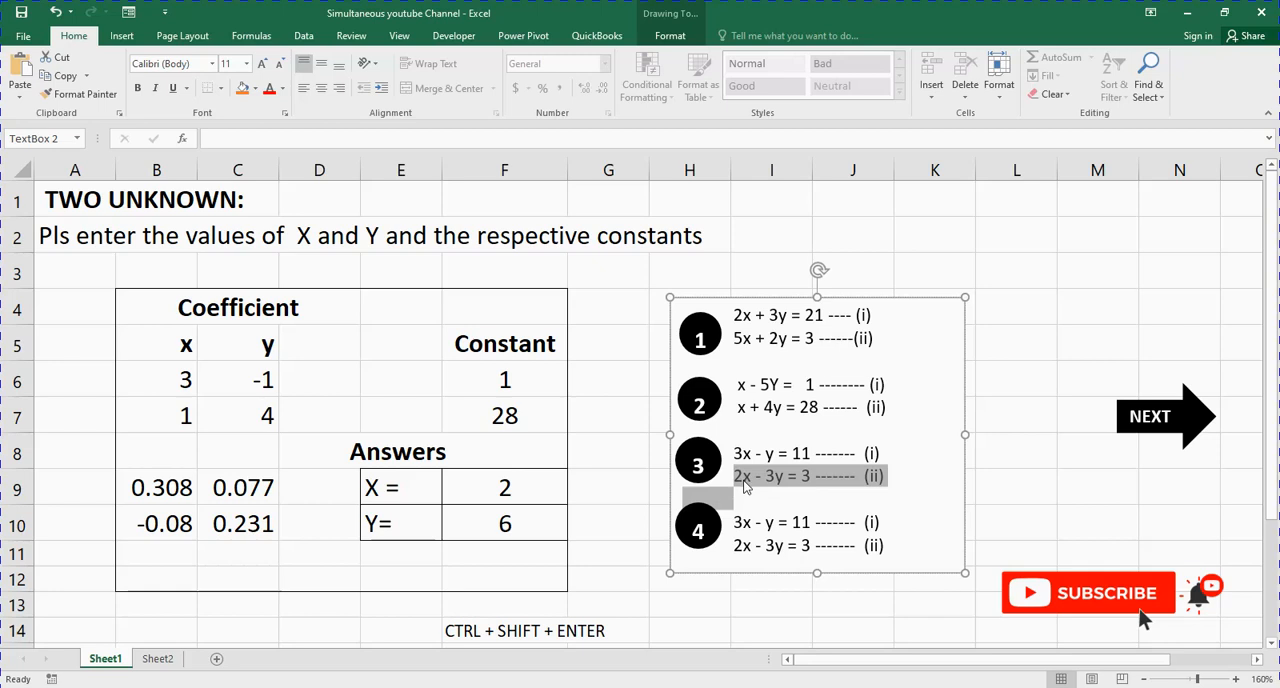
left_click(608, 483)
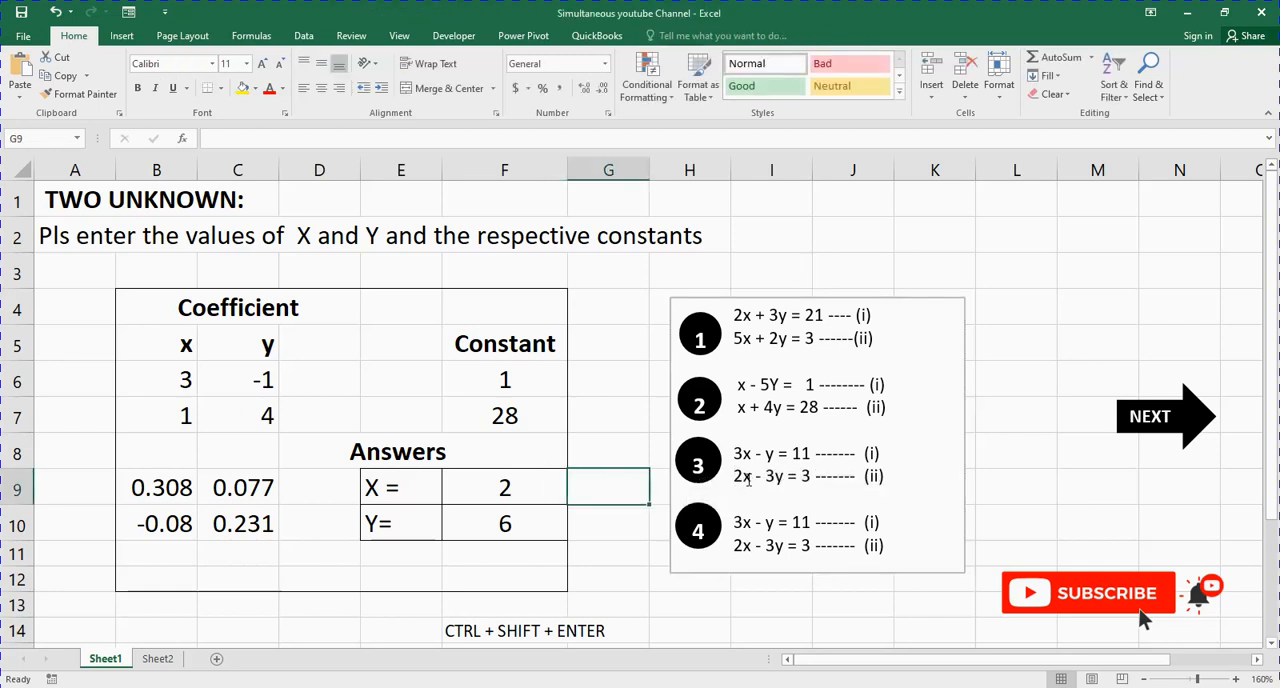
left_click(188, 415)
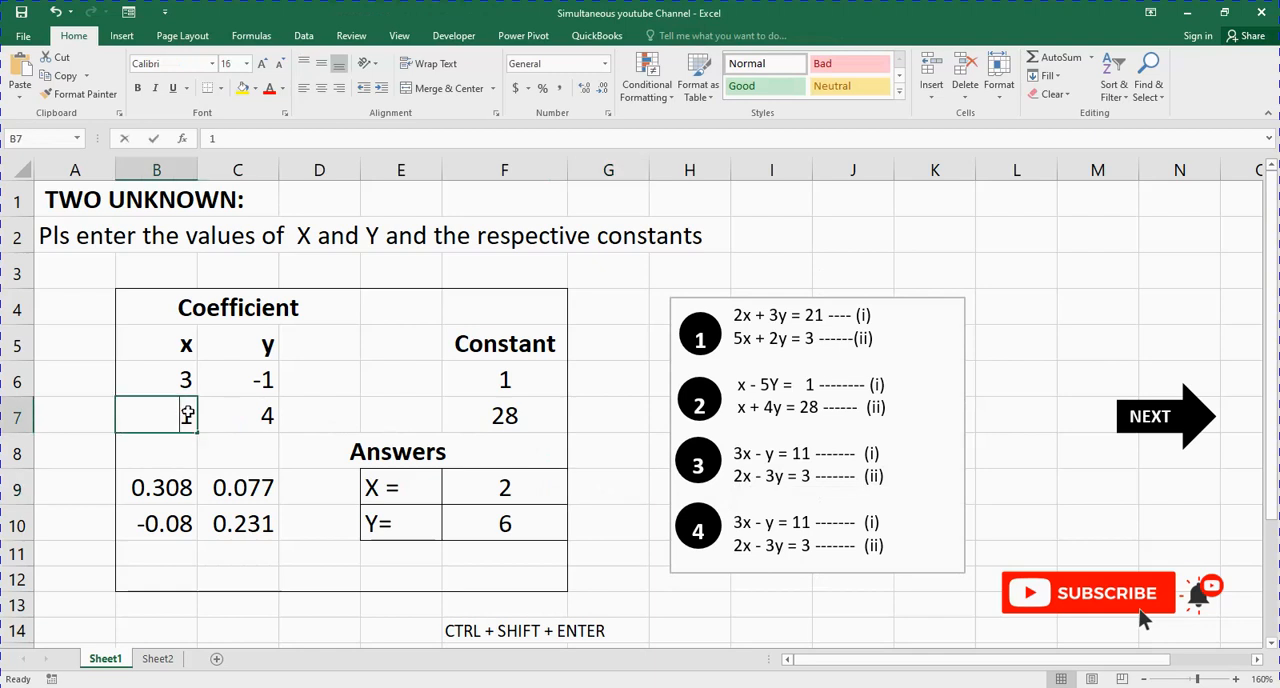
type("2")
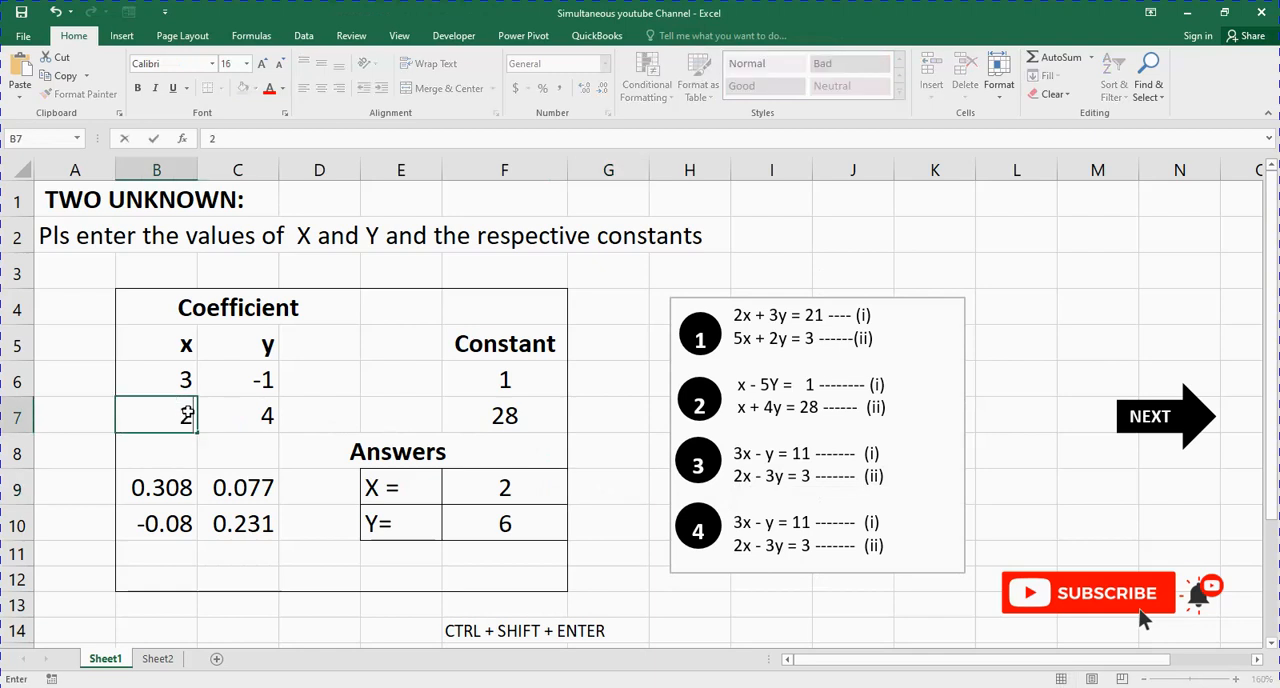
double_click(770, 476)
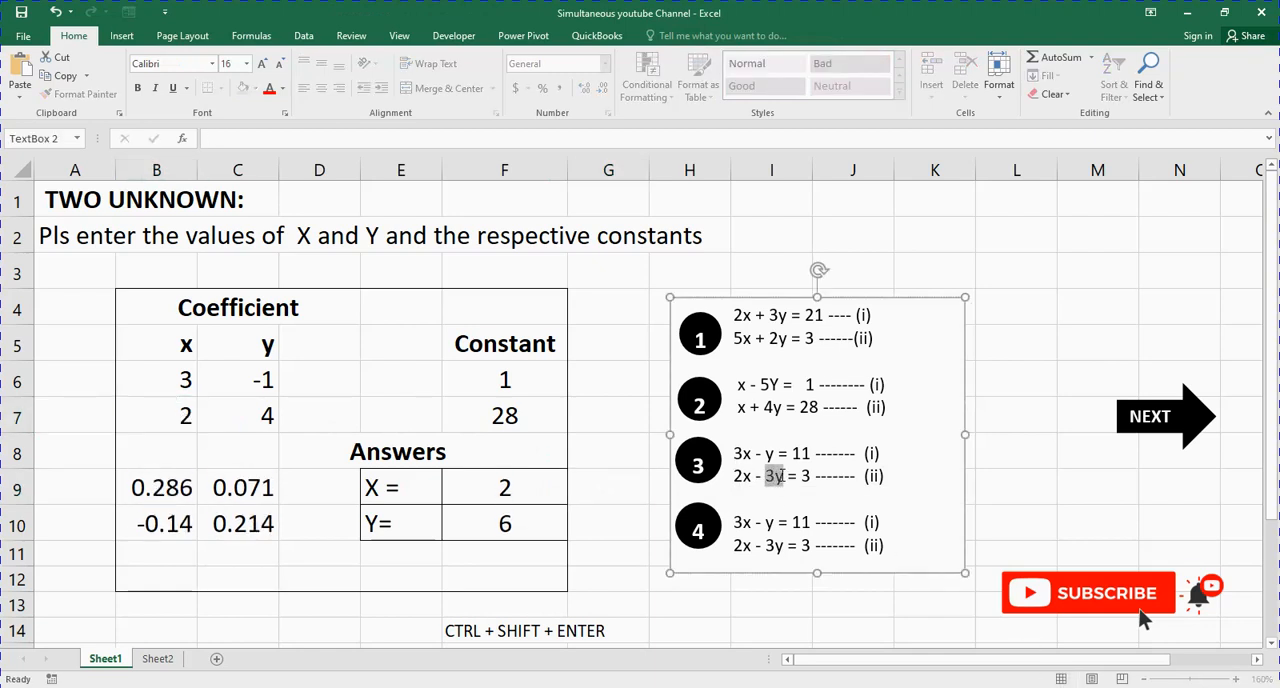
left_click(258, 419)
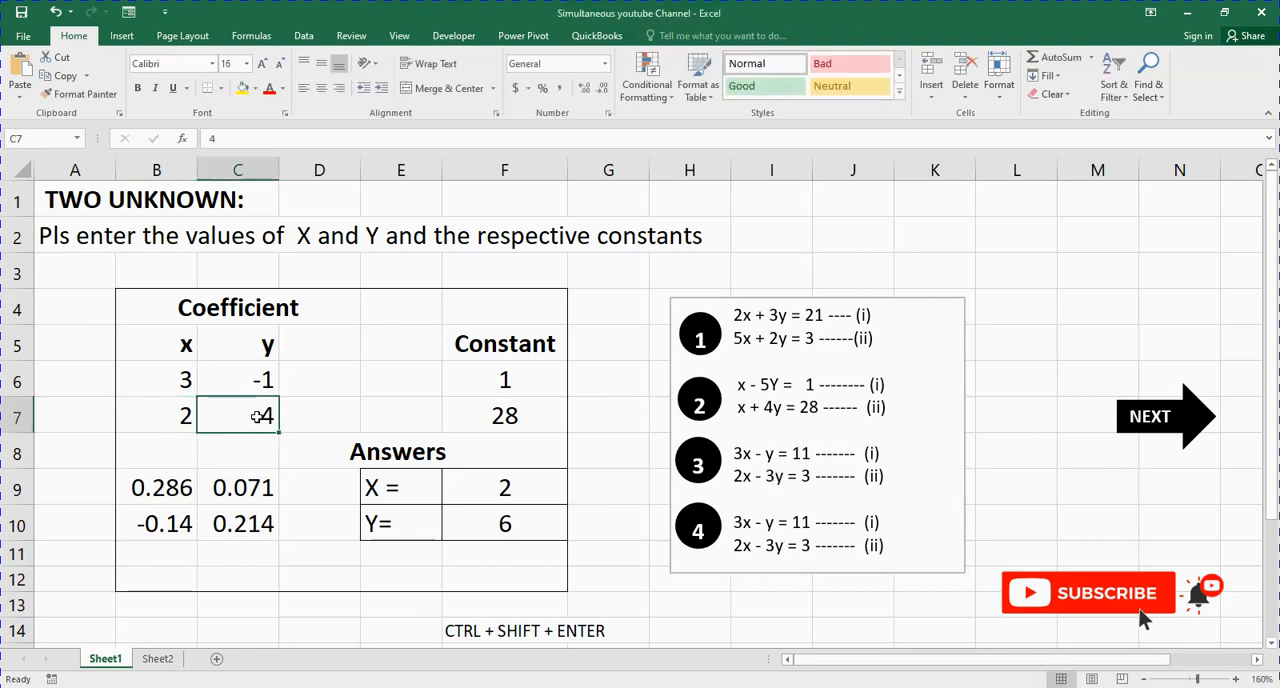
type("-3")
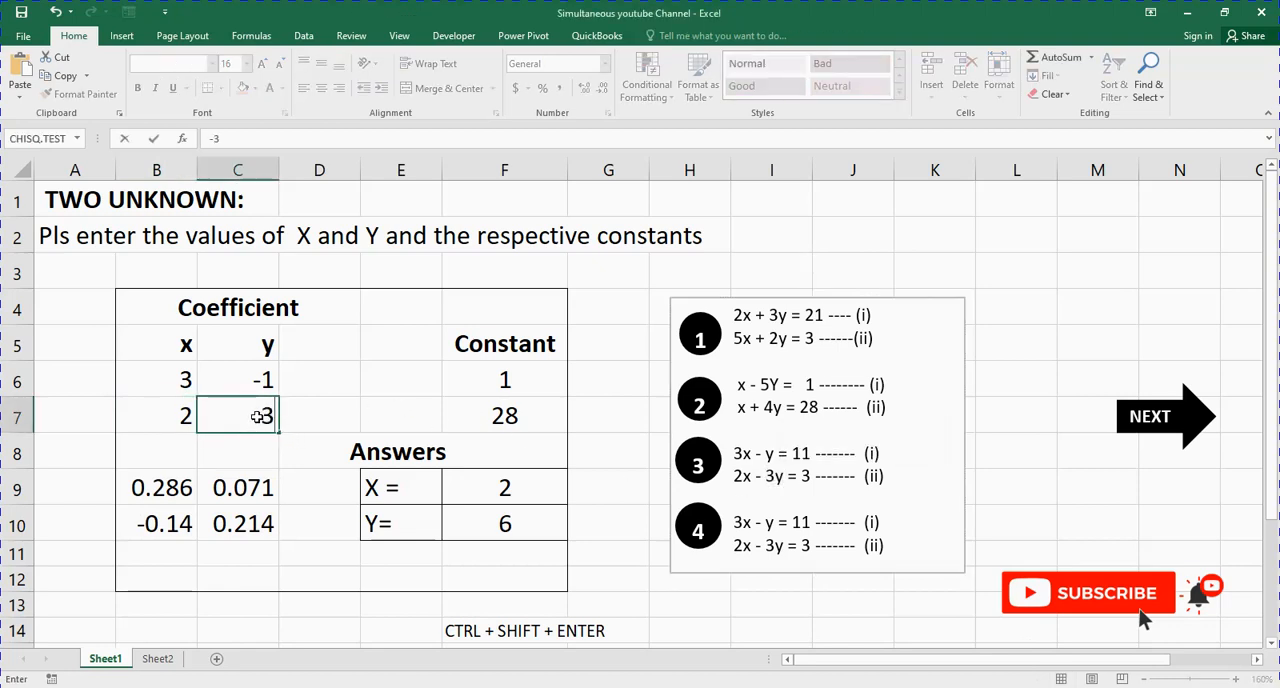
Step: Replace the constants with those of problem 3's equations: 11 in F6 and 3 in F7
left_click(558, 385)
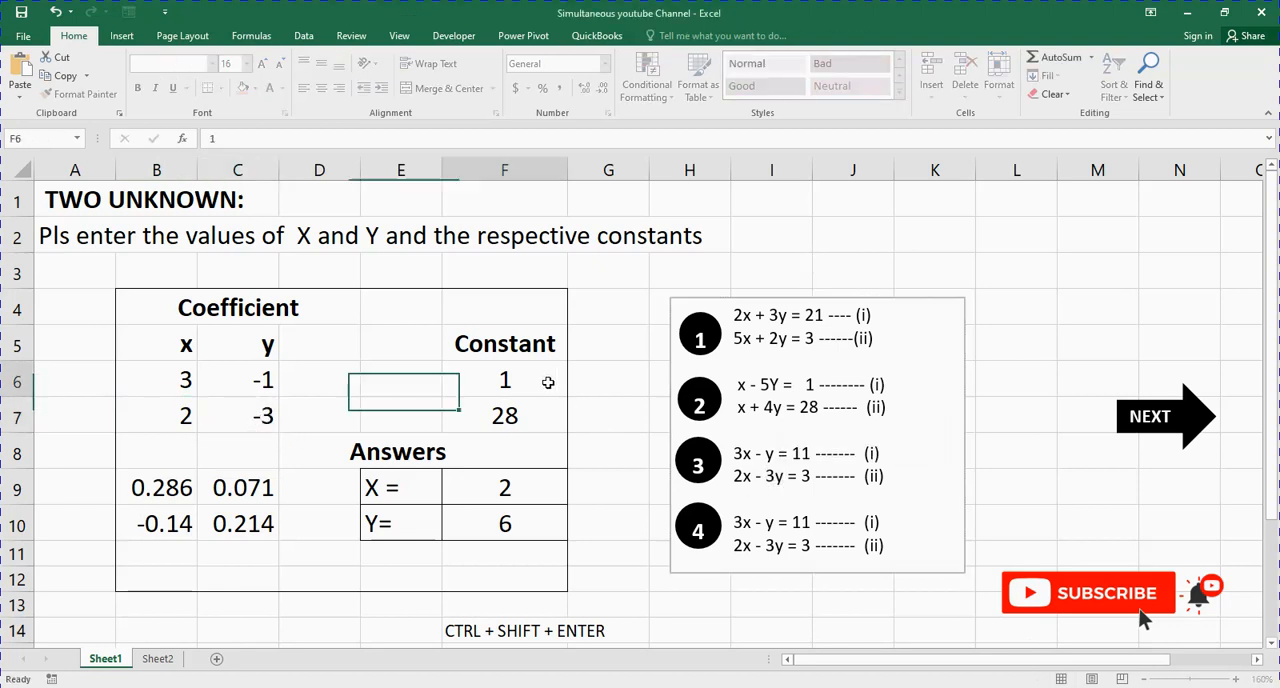
double_click(798, 452)
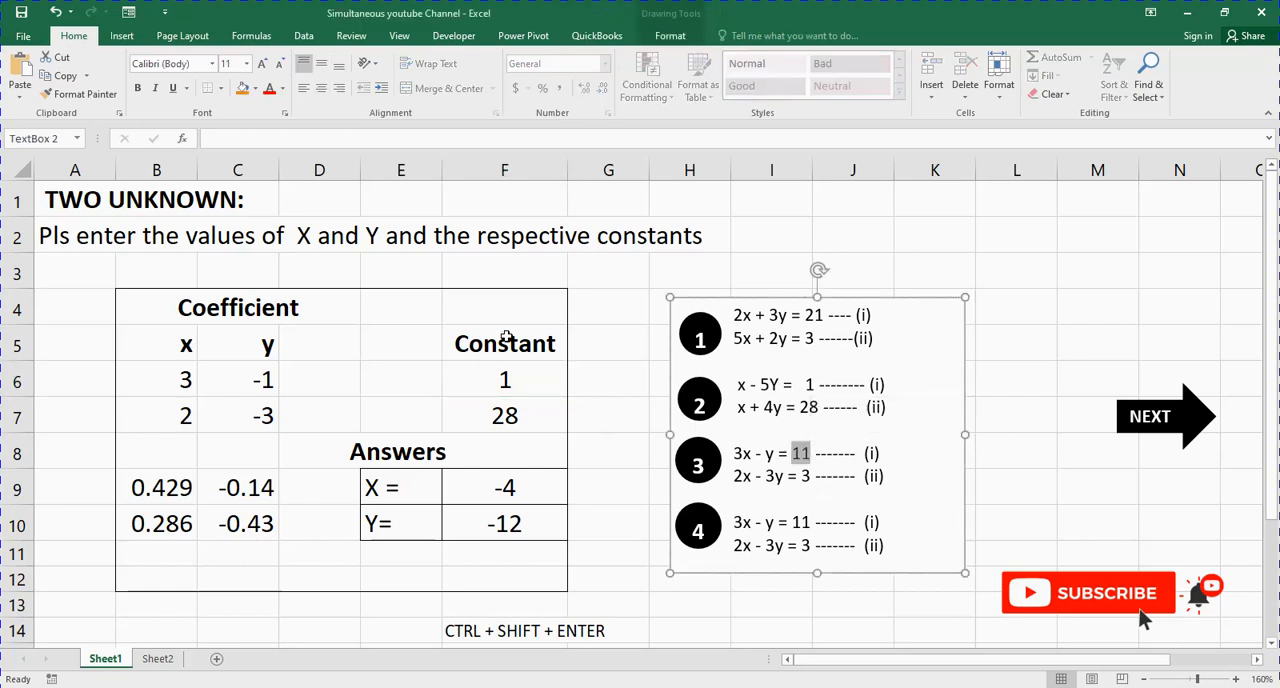
left_click(510, 374)
type("11")
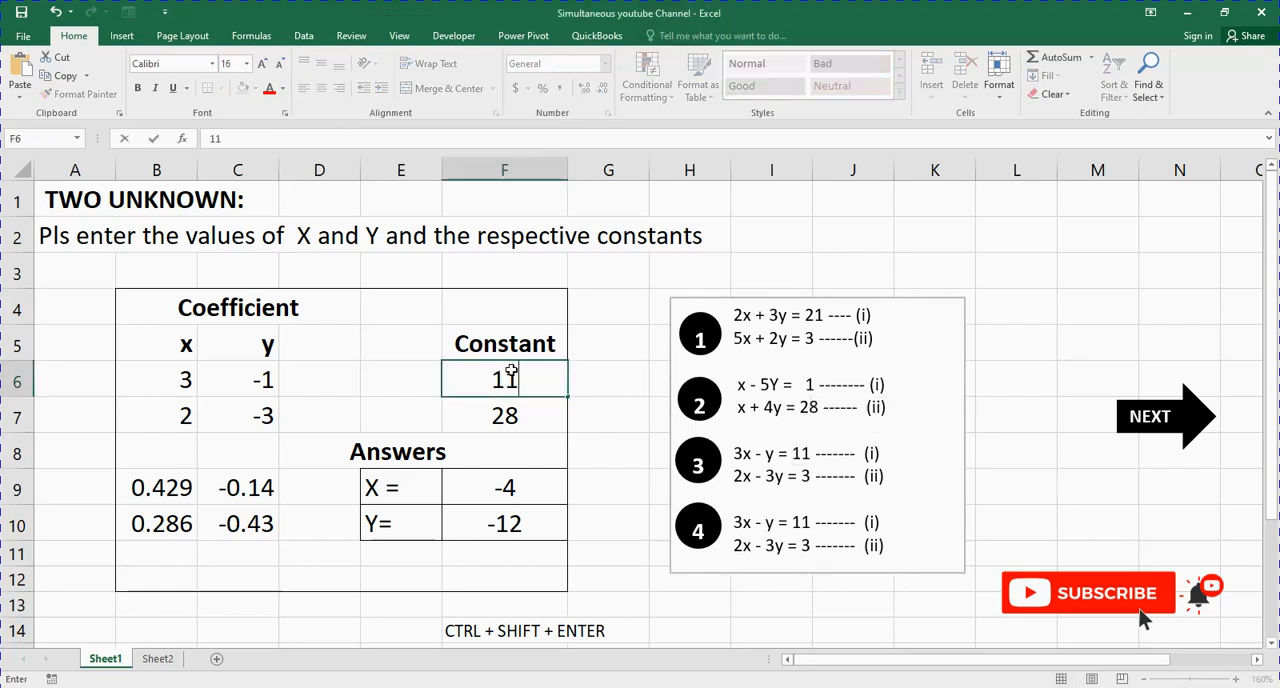
key("Return")
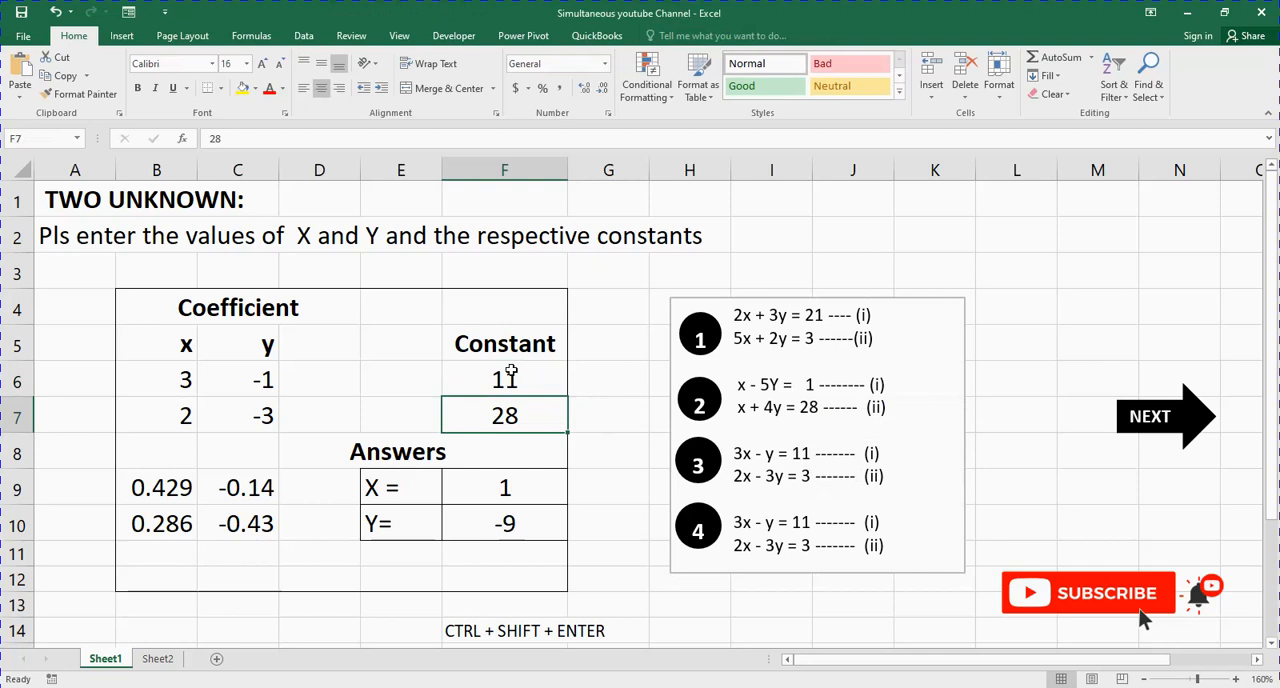
left_click(803, 476)
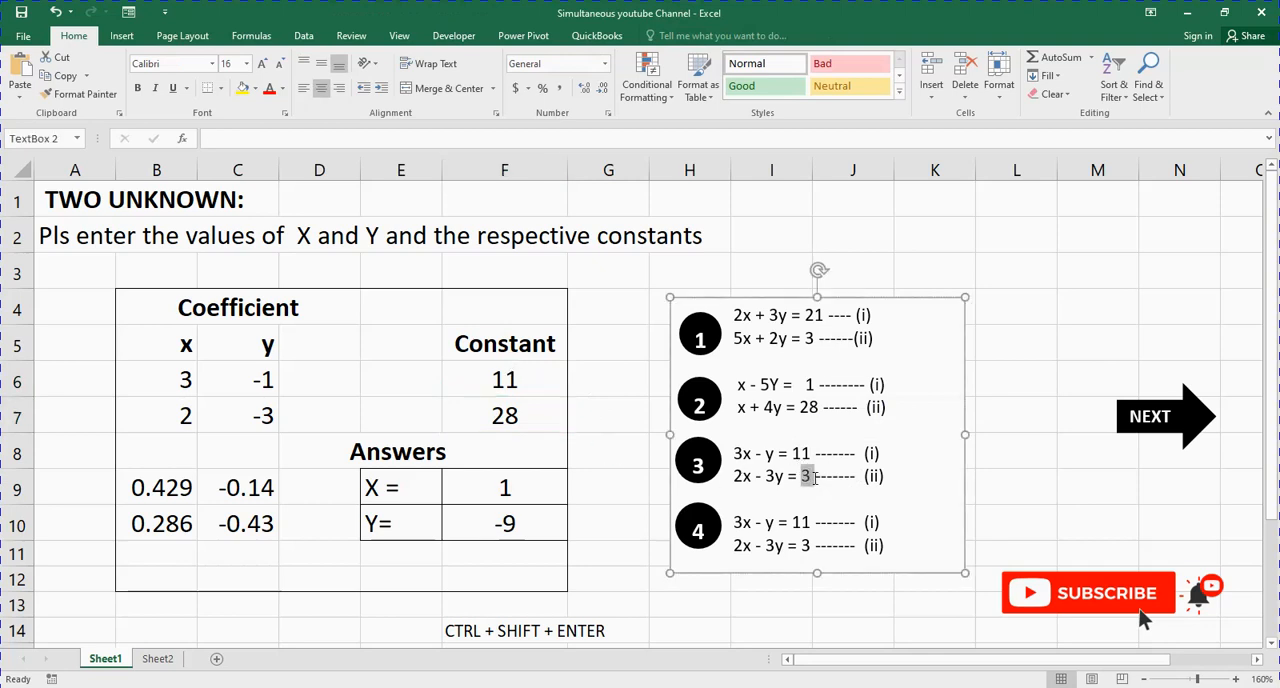
left_click(547, 415)
type("3")
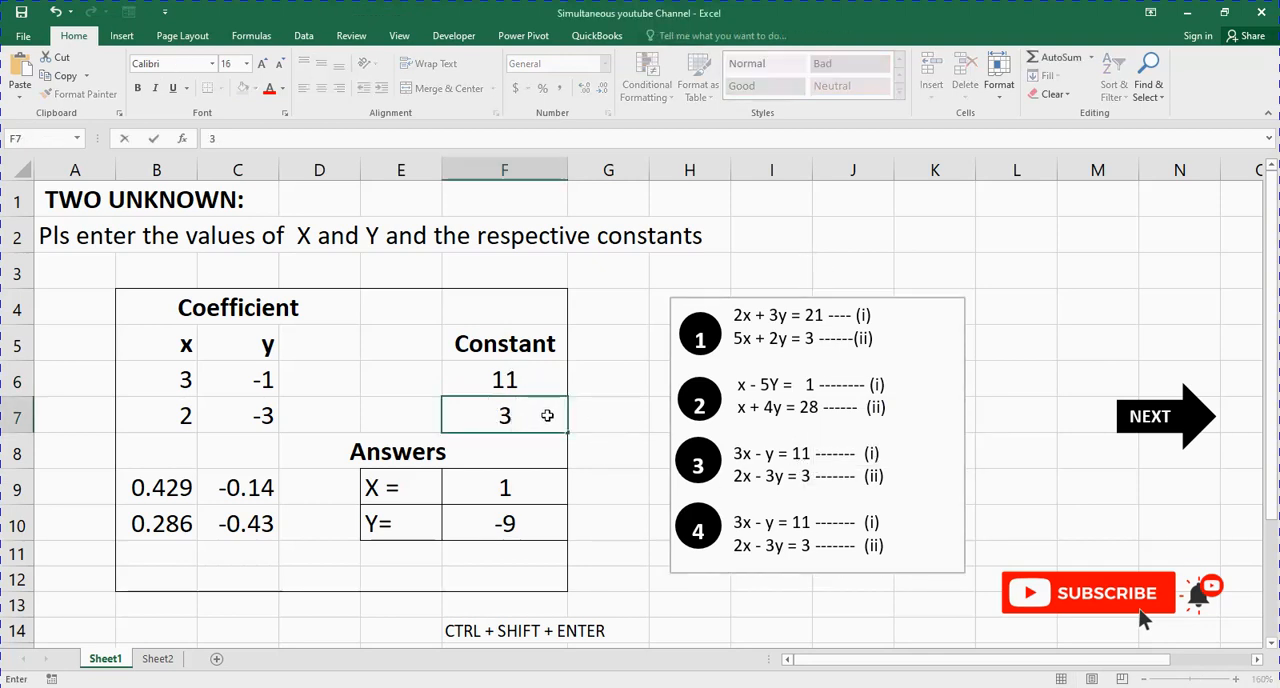
key("Return")
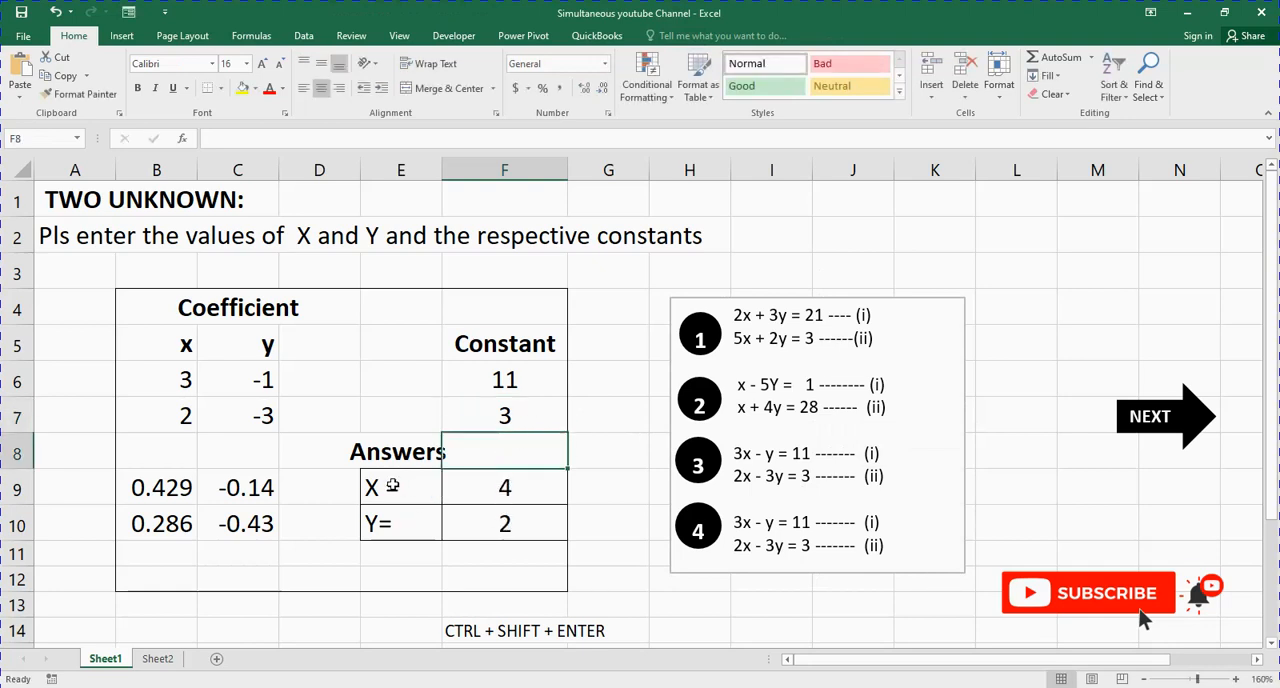
Step: Review problem 3's X and Y answers, the array formulas behind the inverse matrix and the answers, and the constants they use
left_click(519, 493)
left_click(384, 528)
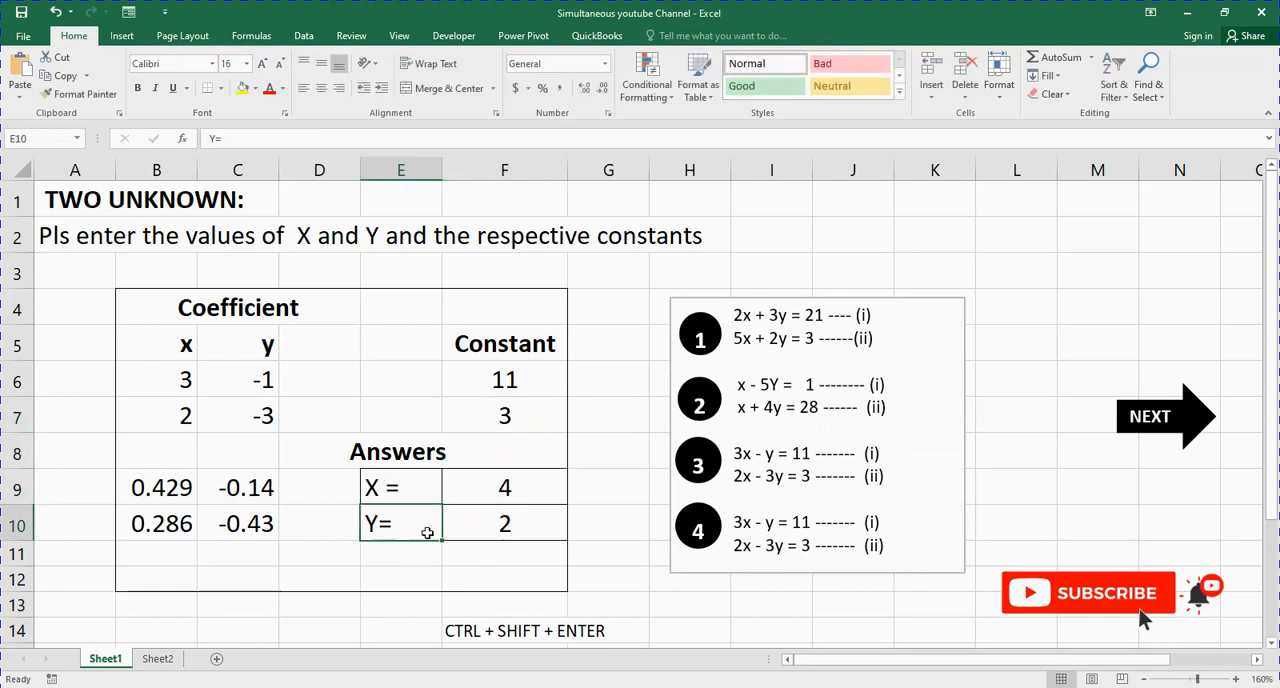
left_click(498, 488)
left_click(494, 522)
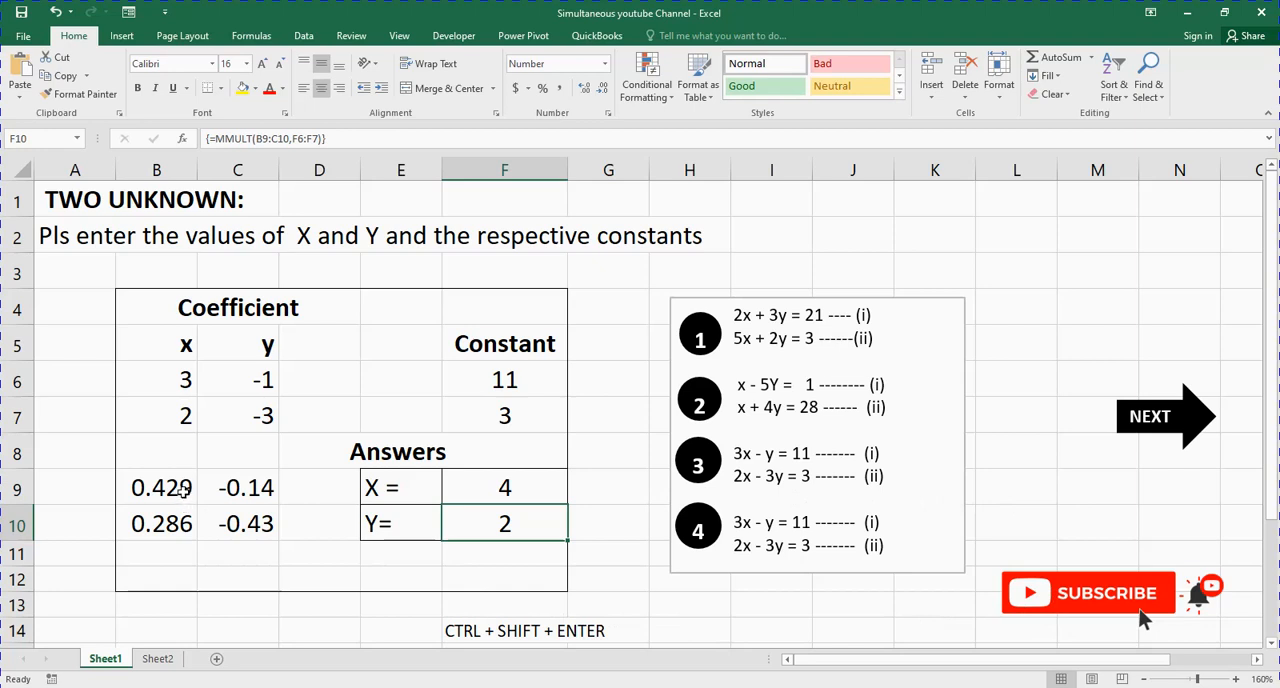
left_click_drag(184, 489, 250, 522)
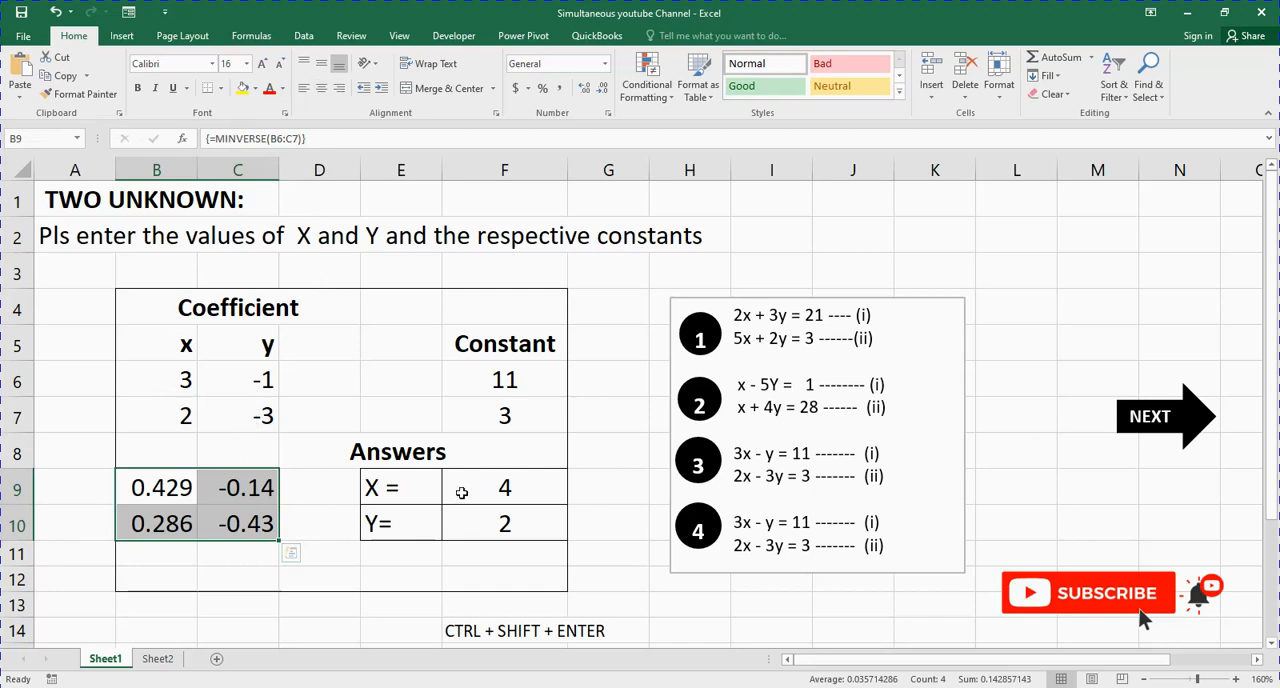
left_click_drag(462, 492, 466, 526)
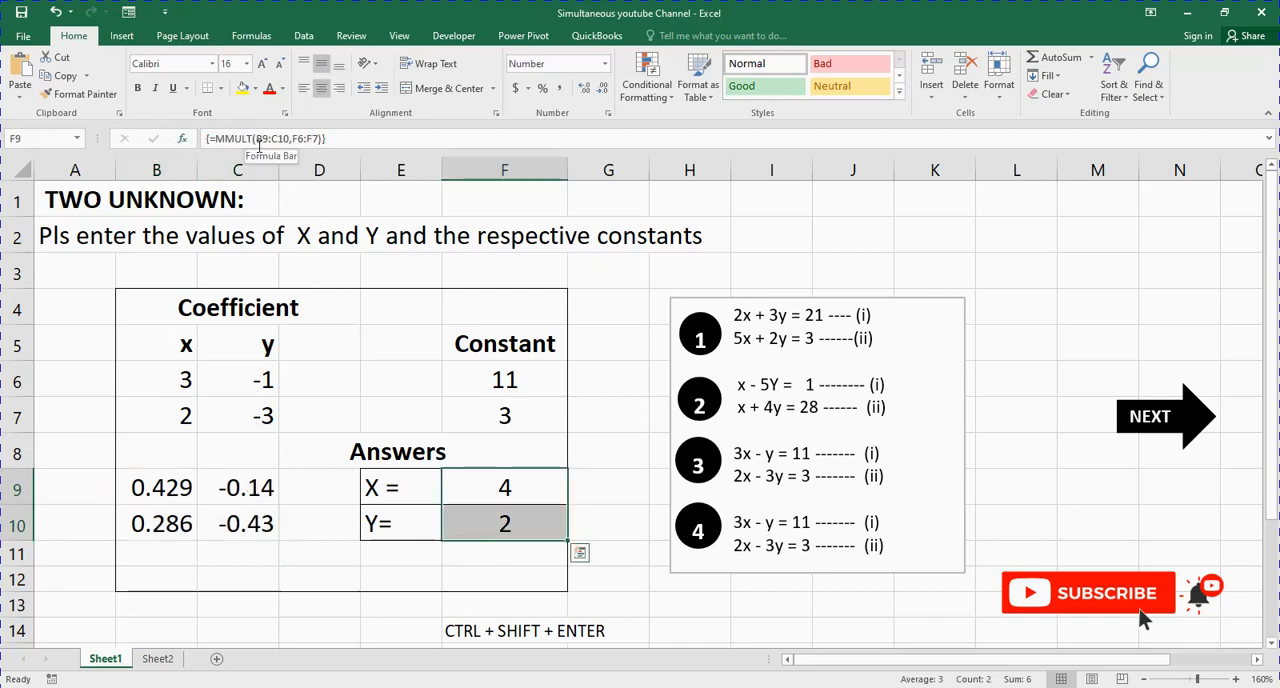
left_click_drag(165, 492, 240, 516)
left_click_drag(490, 380, 489, 408)
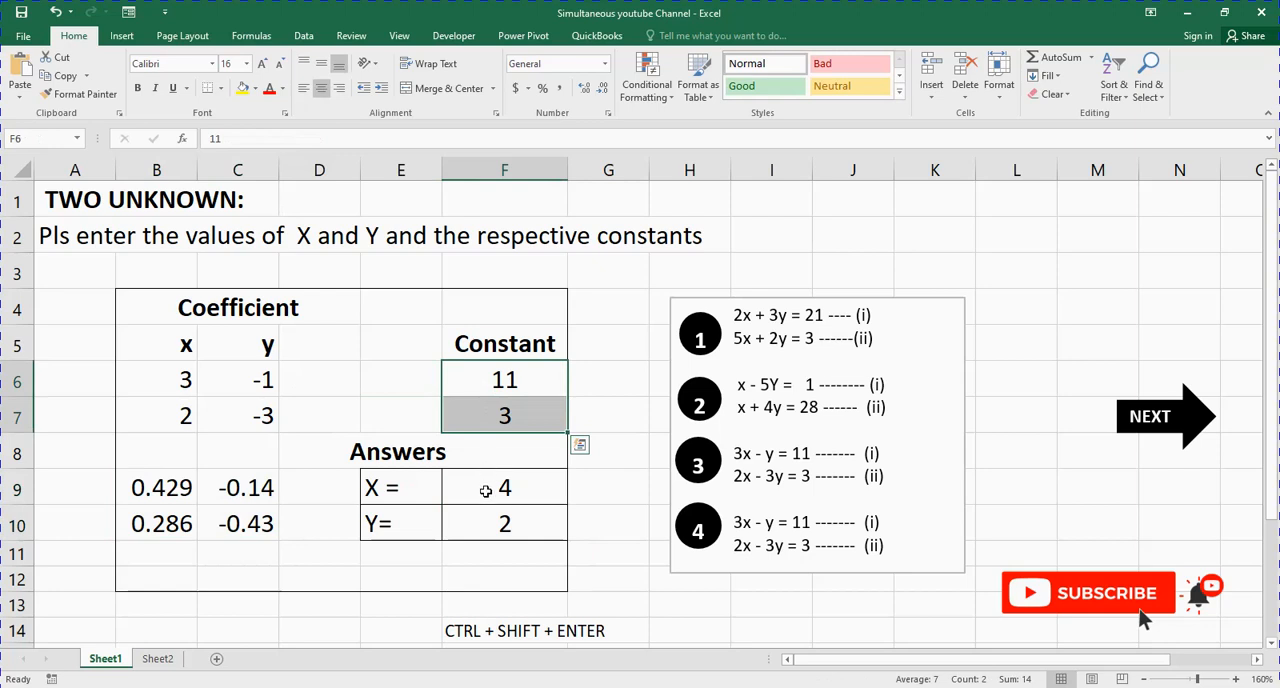
Step: Make the CTRL + SHIFT + ENTER note in row 14 bold
left_click(443, 628)
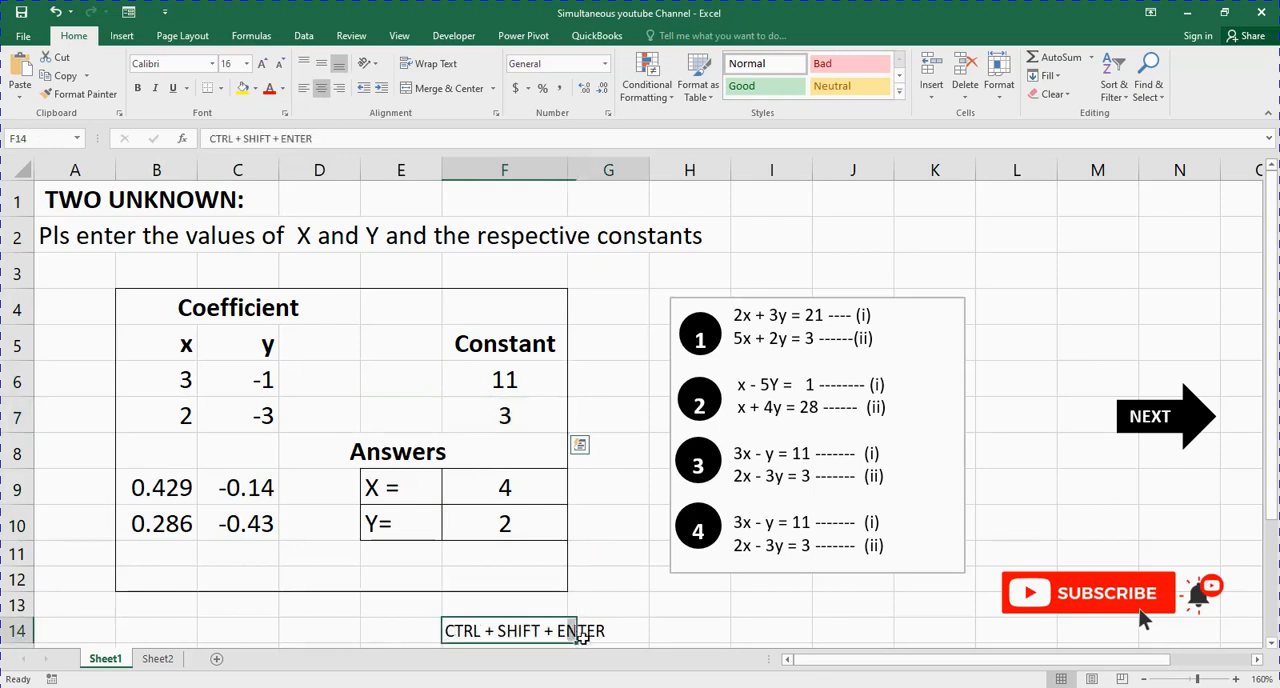
left_click_drag(580, 637, 586, 632)
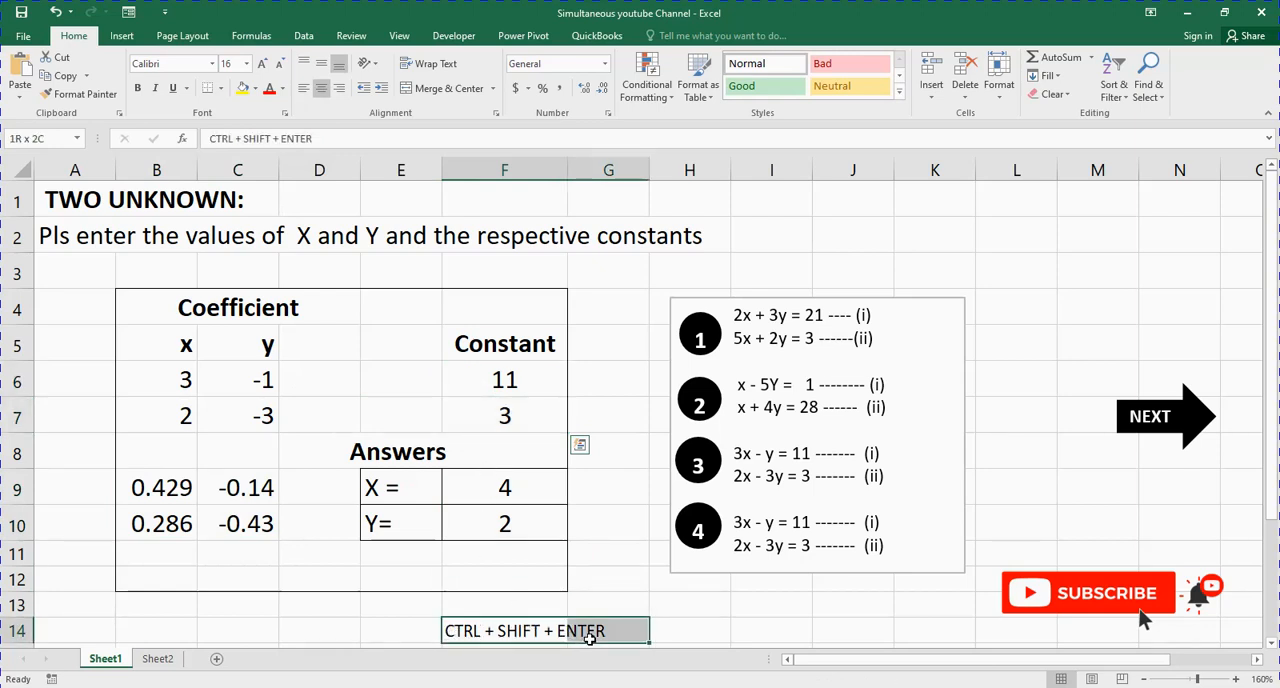
left_click(141, 89)
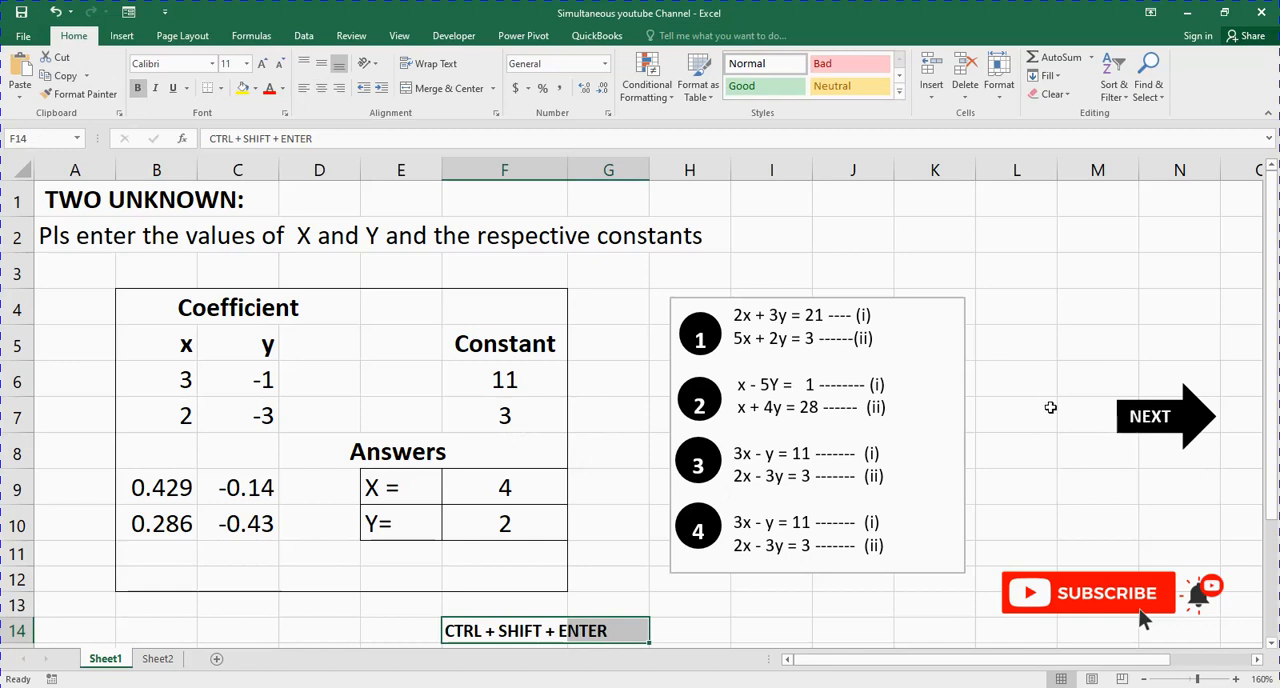
left_click(1087, 482)
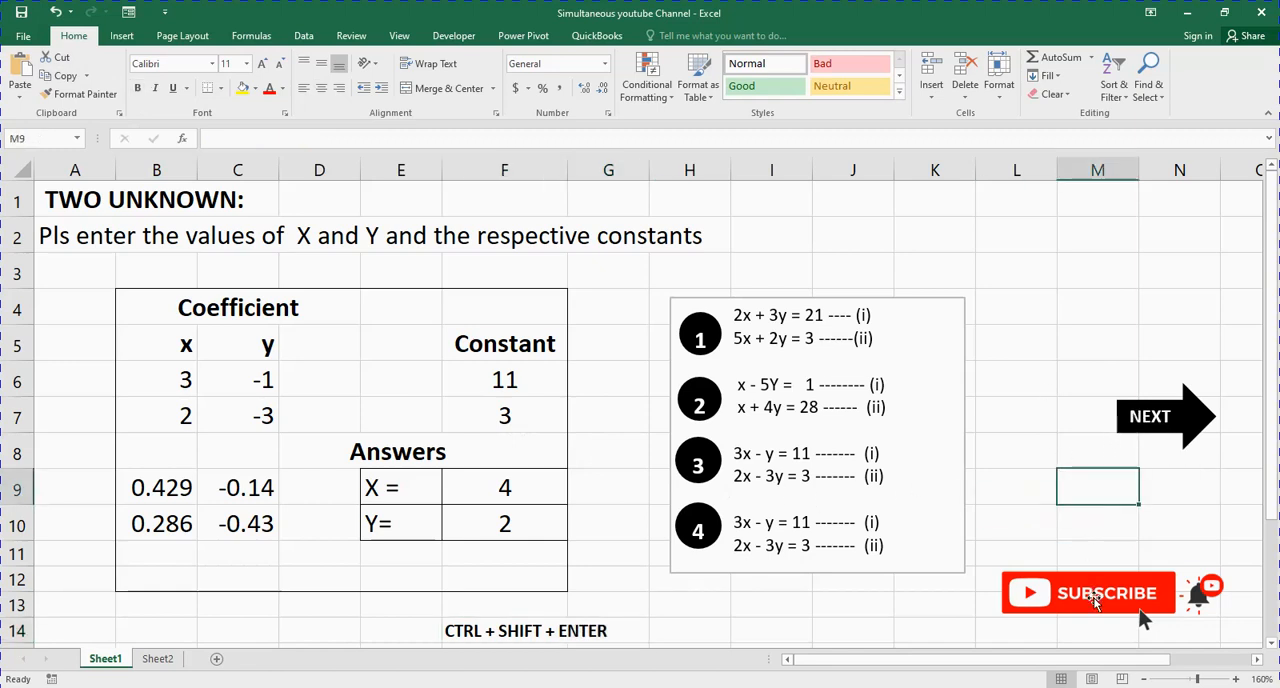